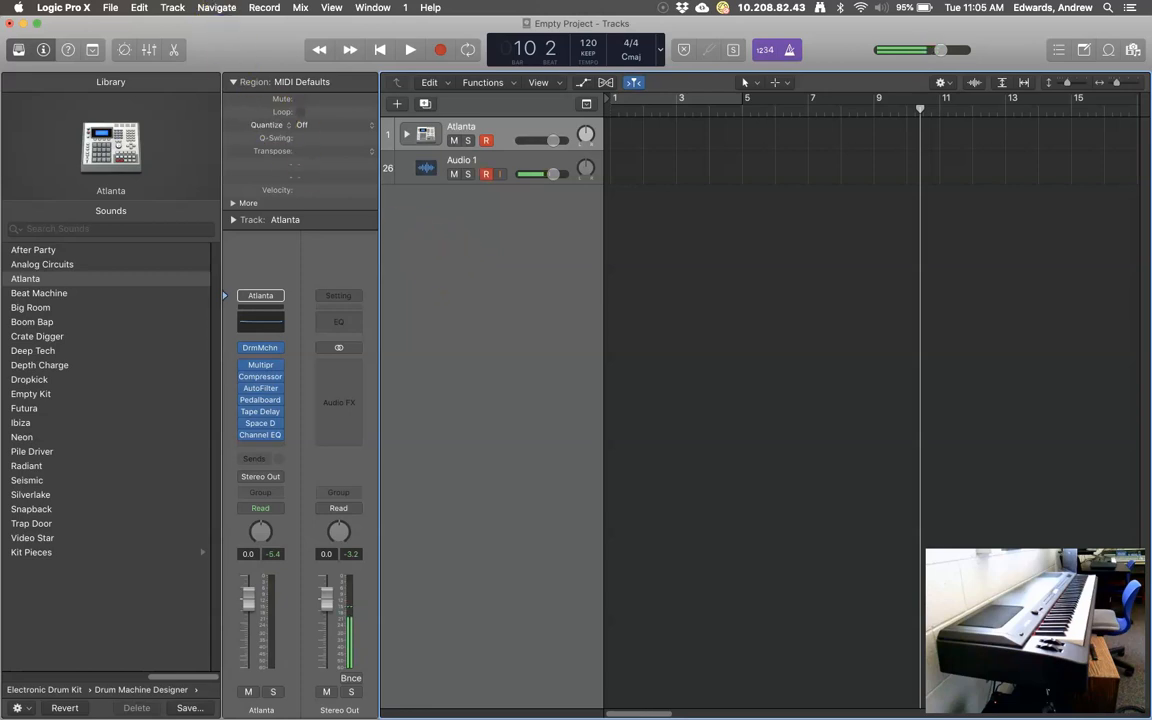
Enable Show Advanced Tools with all additional options in Preferences > Advanced, then close Preferences.
left_click(86, 8)
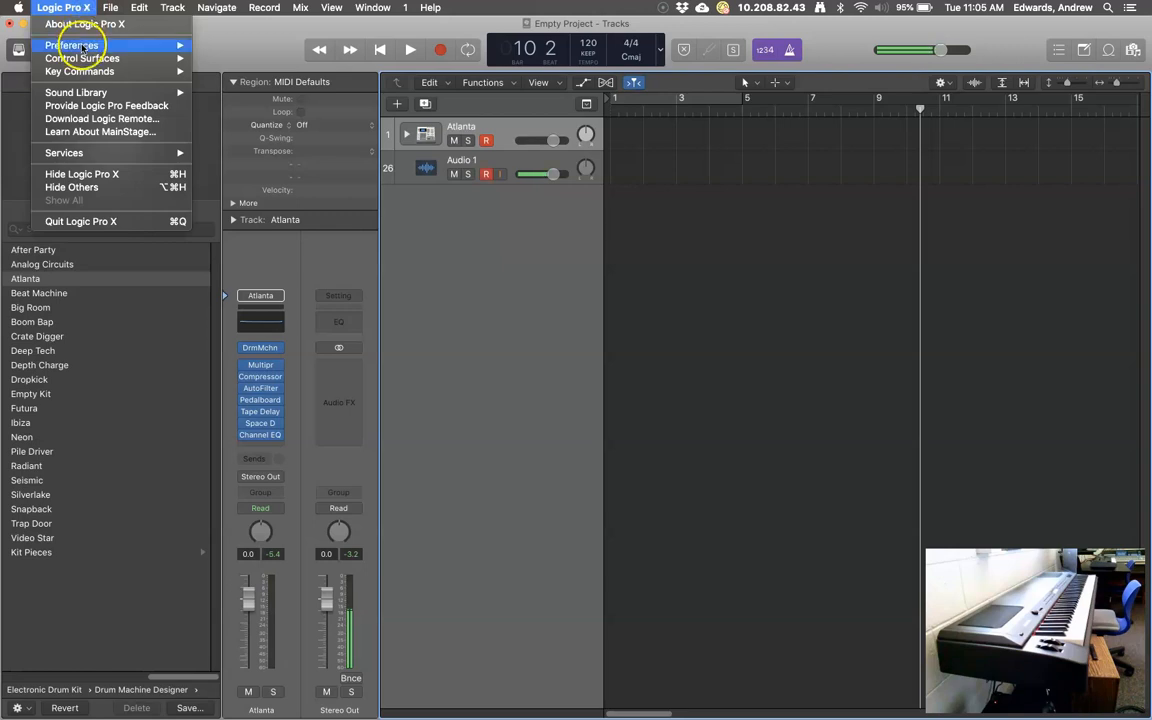
mouse_move(85, 45)
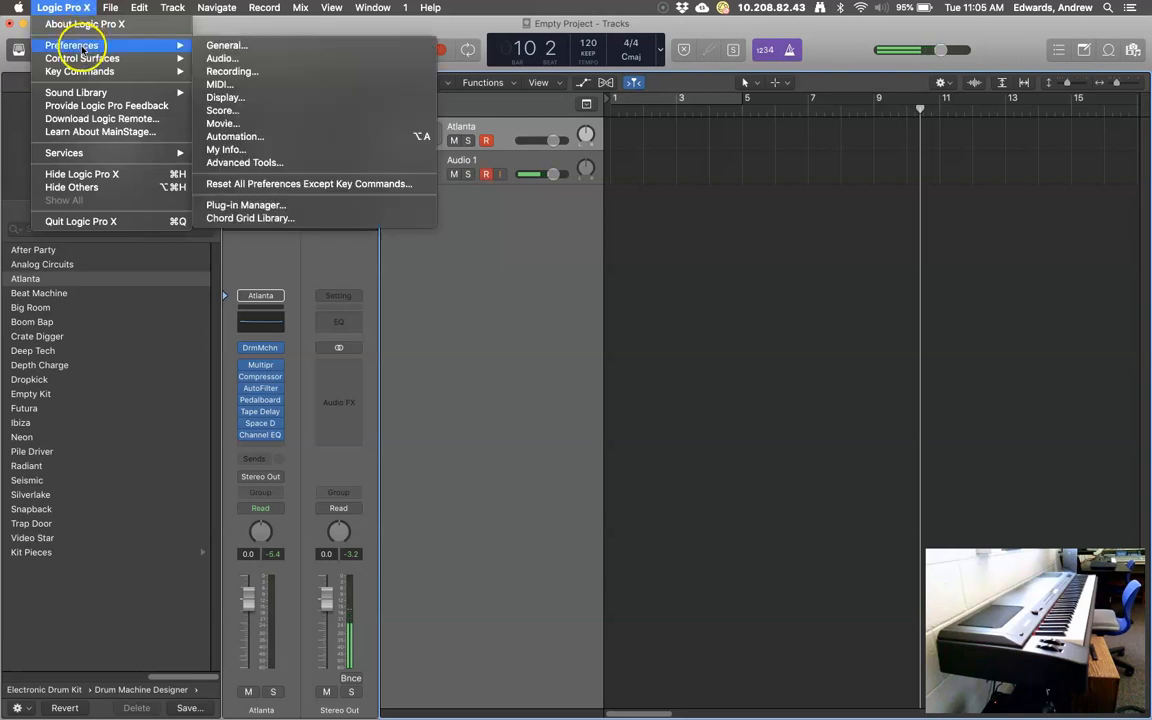
left_click(288, 163)
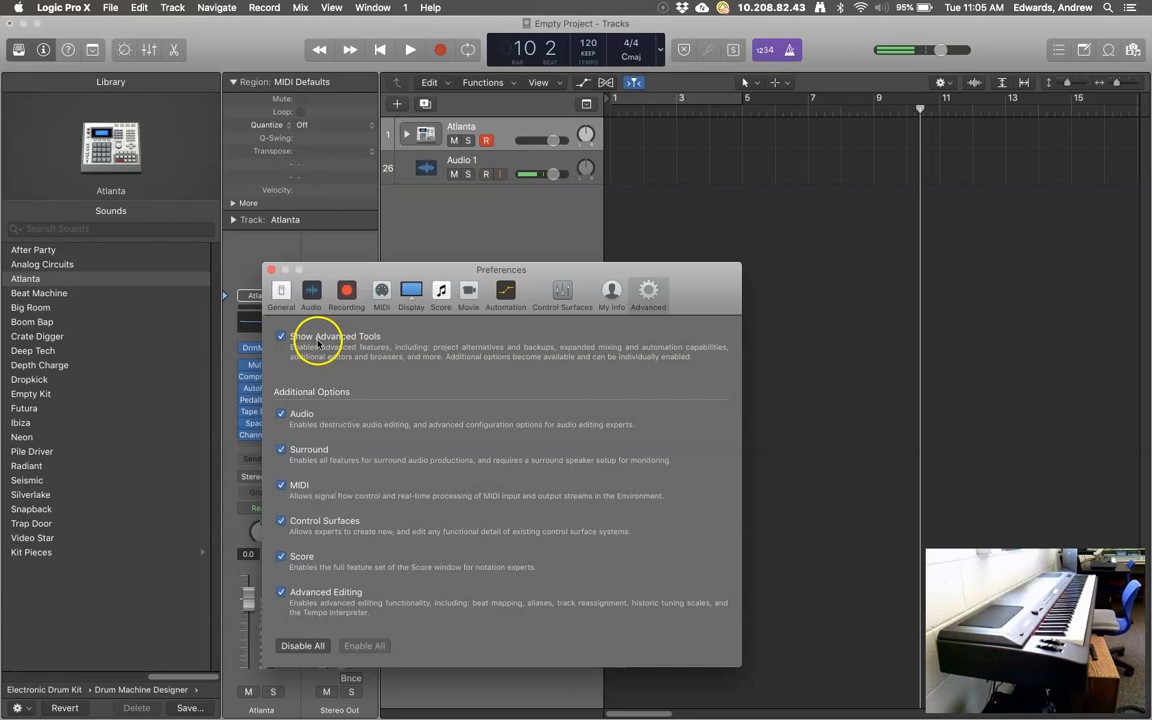
left_click(280, 335)
left_click(280, 336)
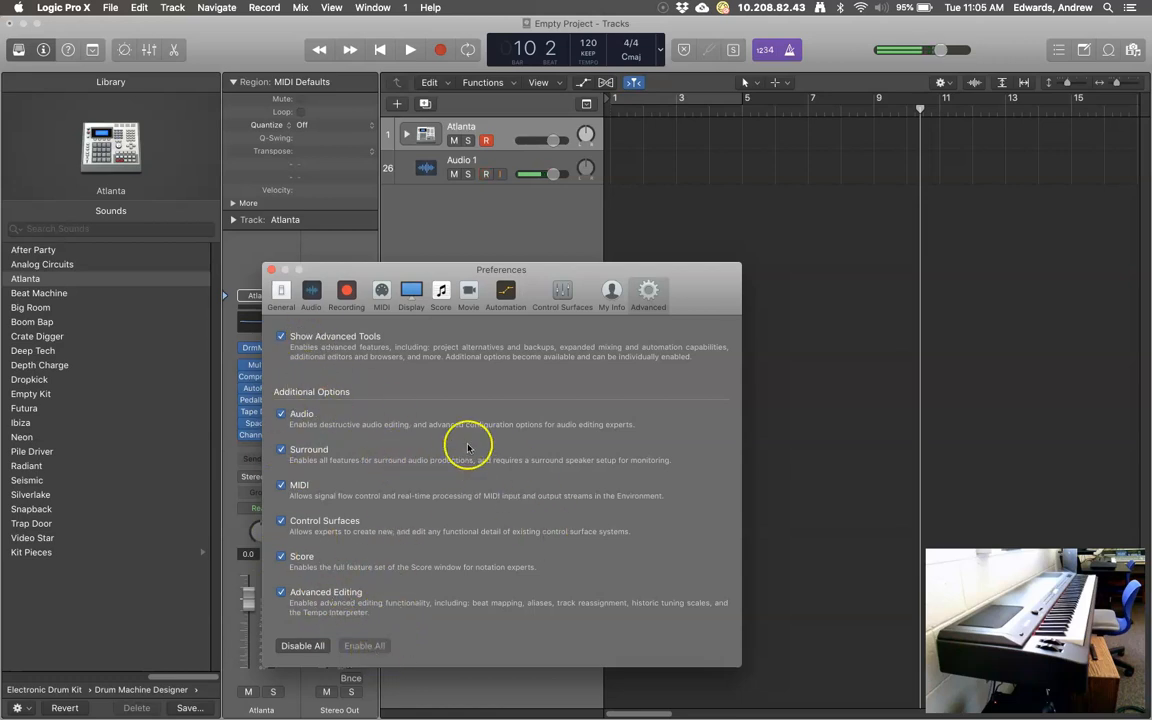
left_click(271, 270)
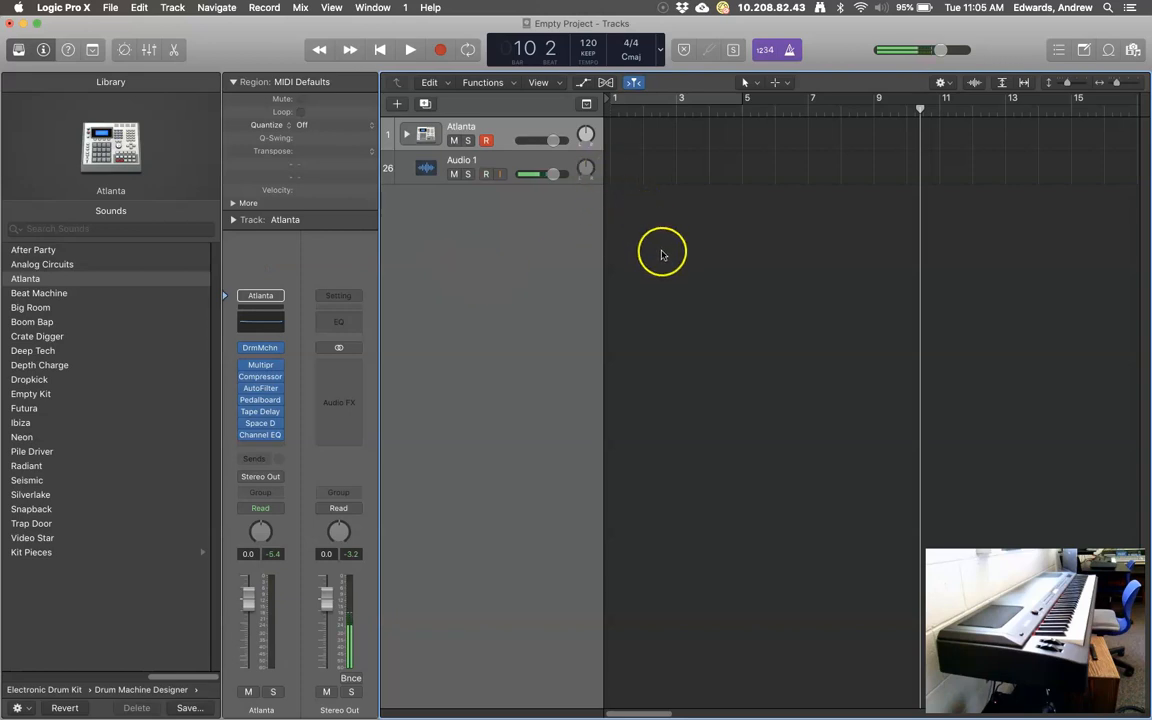
Change the project tempo to 94 BPM and switch the metronome click off.
left_click(505, 127)
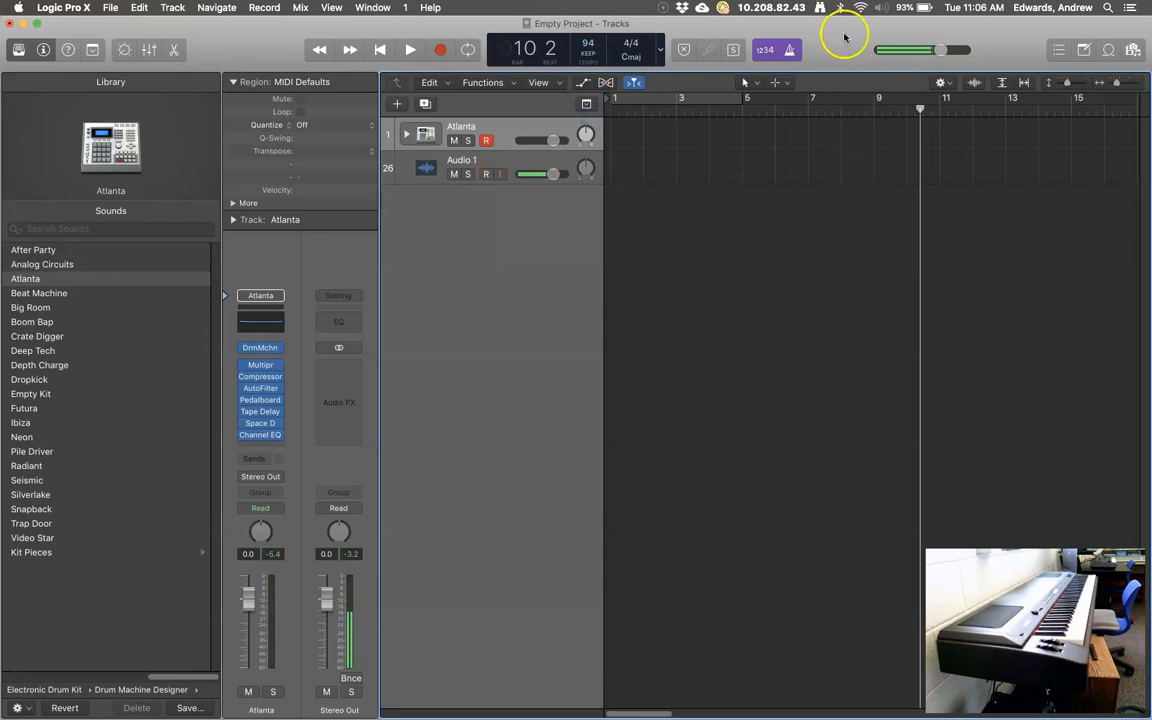
left_click(792, 48)
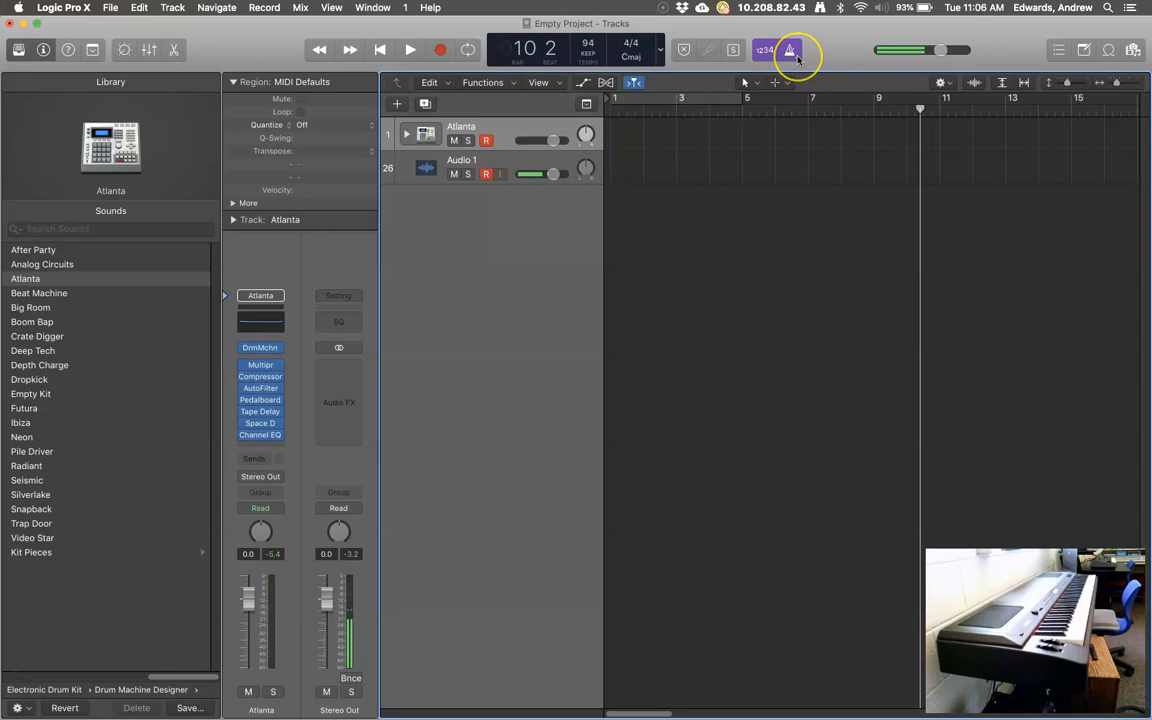
Play back briefly to hear the 94 BPM tempo, then glance at Metronome Settings.
left_click(410, 50)
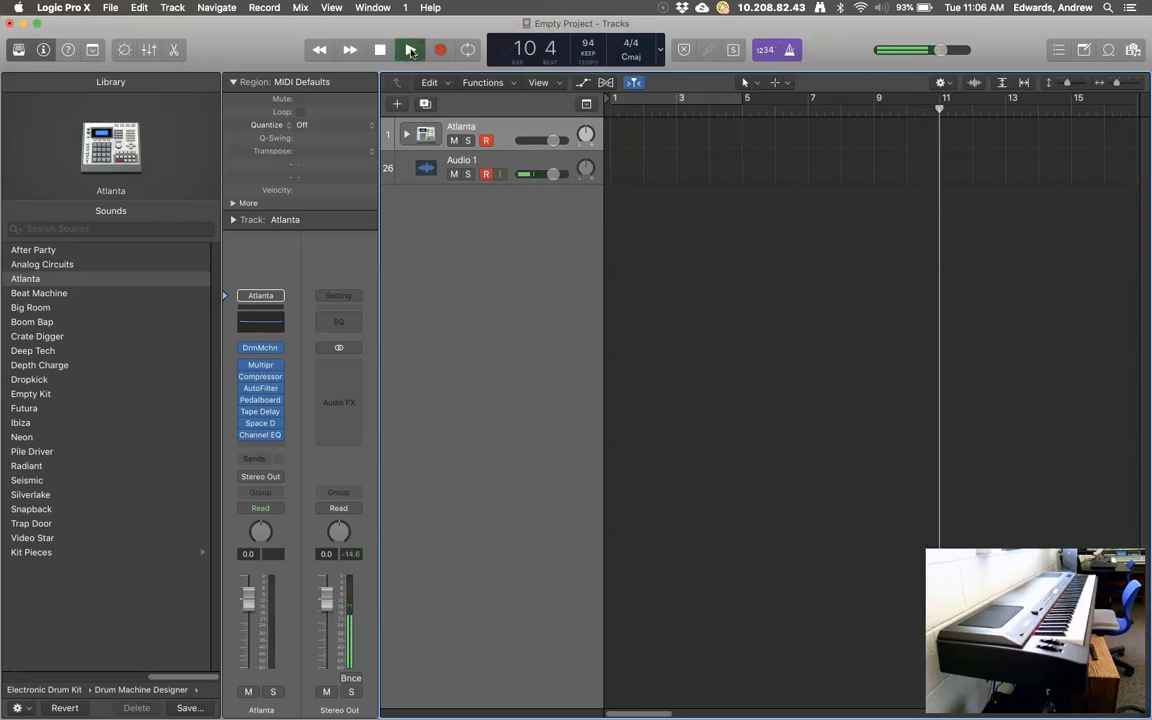
left_click(380, 50)
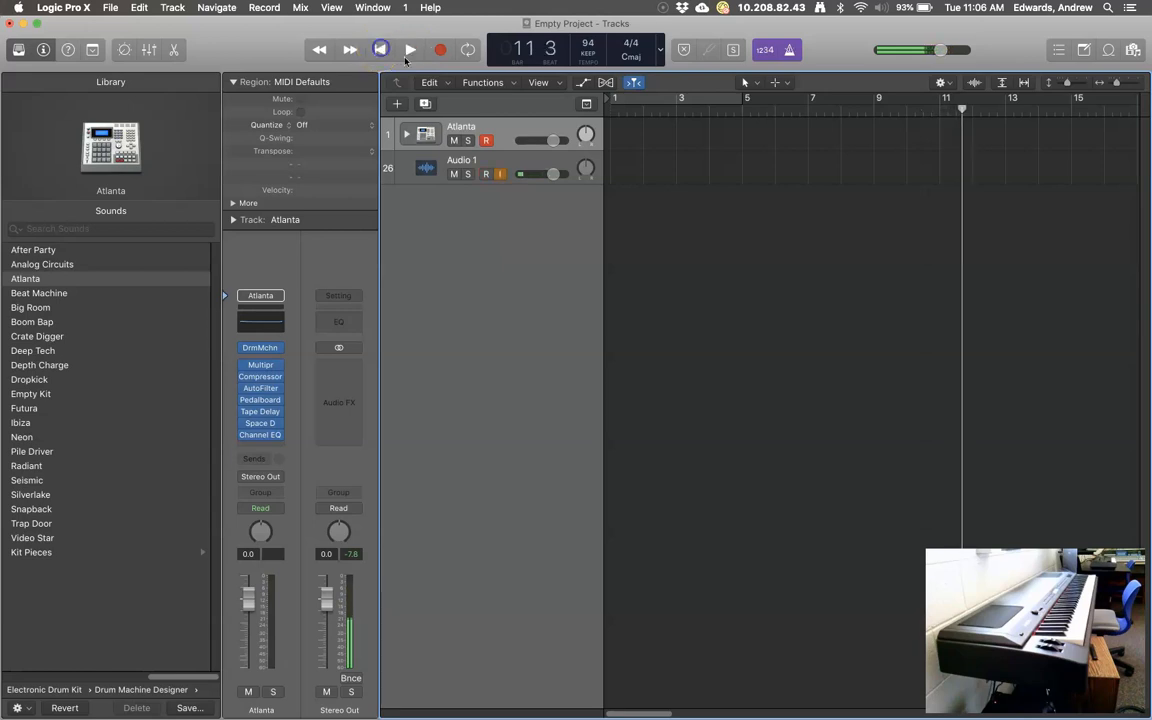
right_click(791, 50)
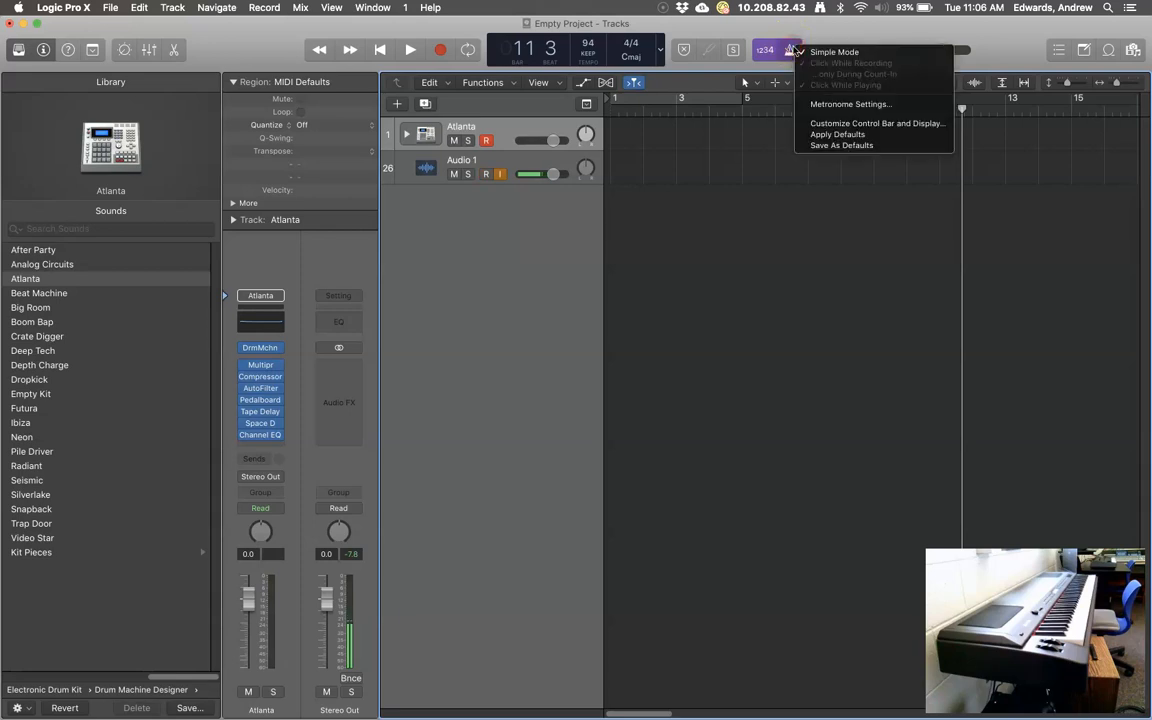
left_click(820, 104)
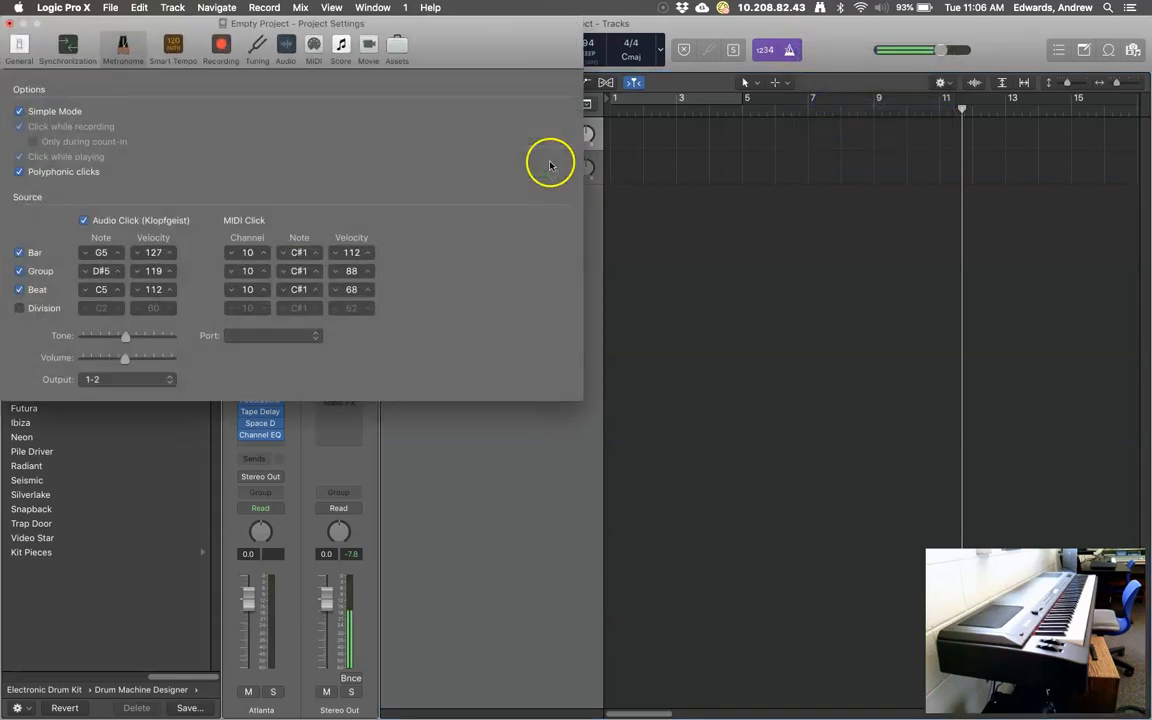
left_click(7, 22)
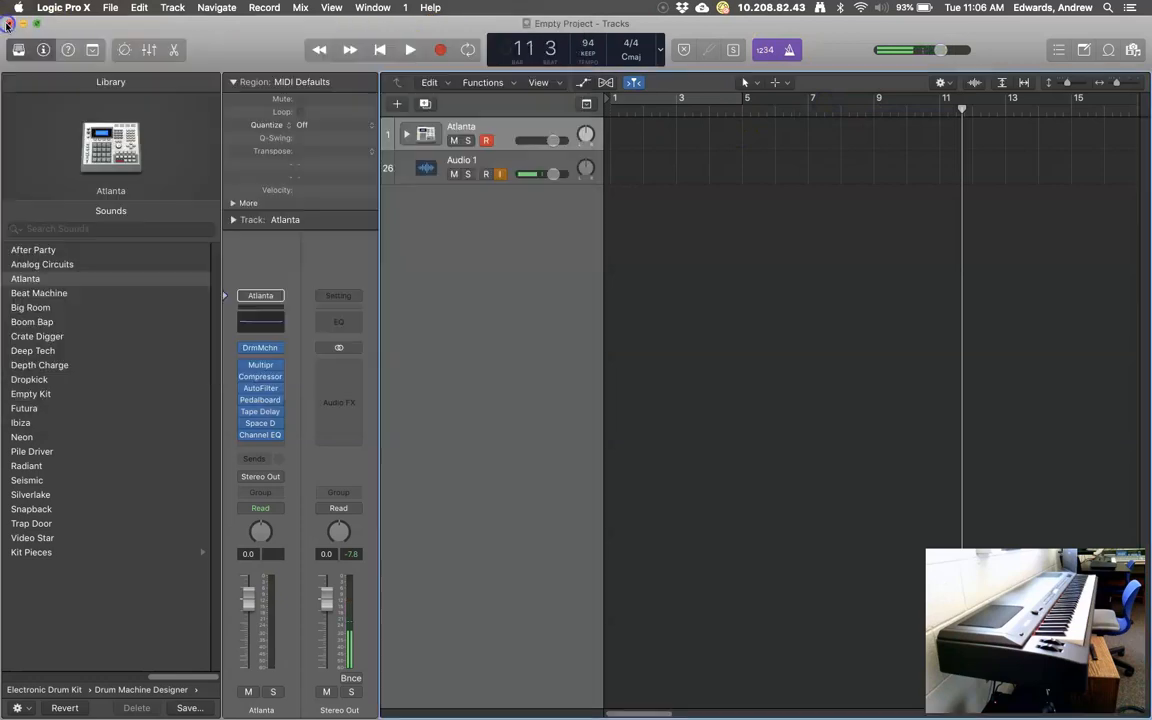
Raise the metronome click's tone and volume slightly in Metronome Settings, then close it.
right_click(789, 55)
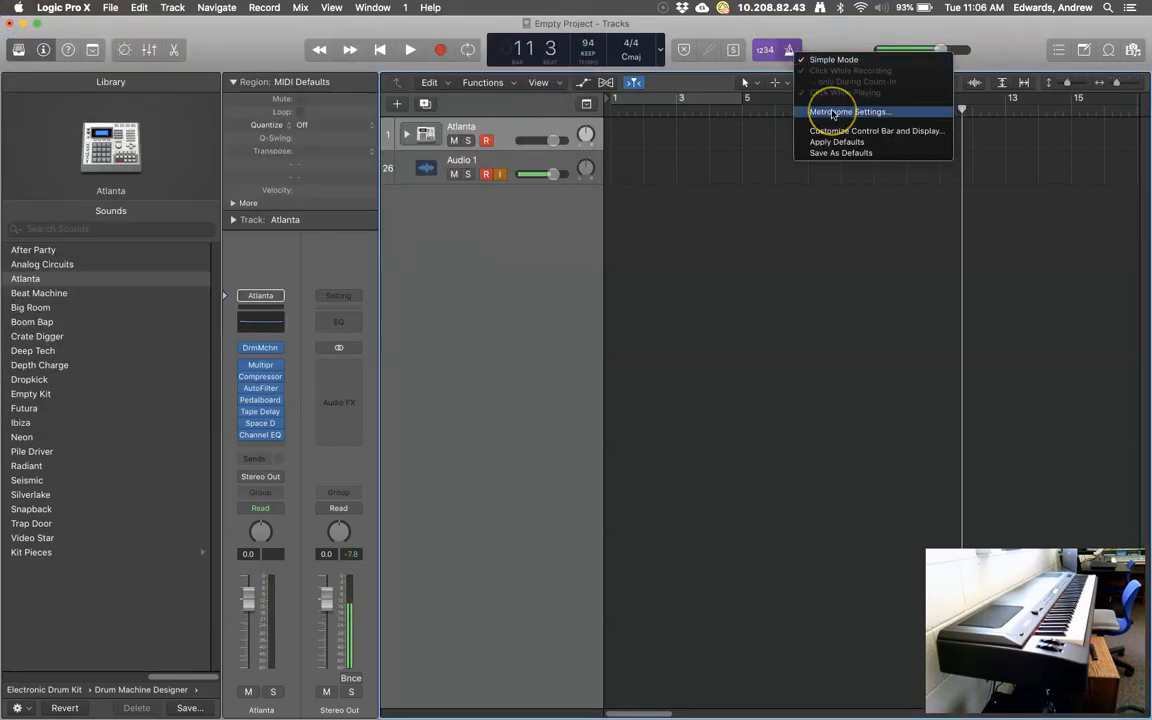
left_click(804, 31)
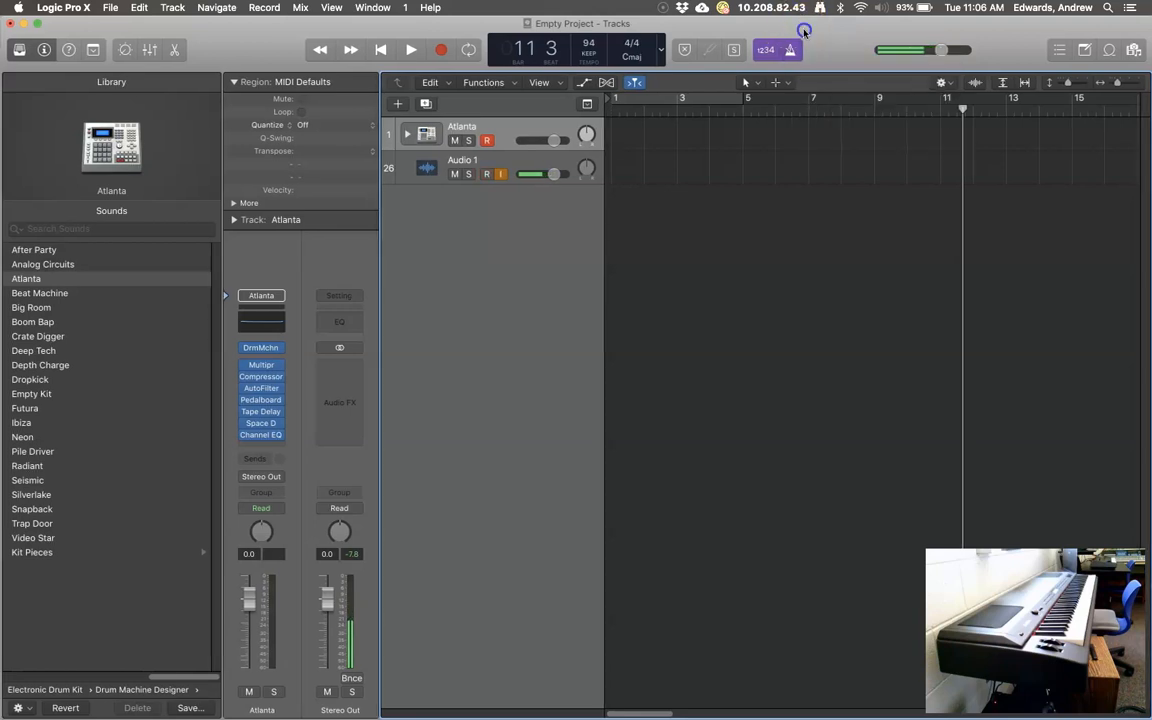
right_click(797, 60)
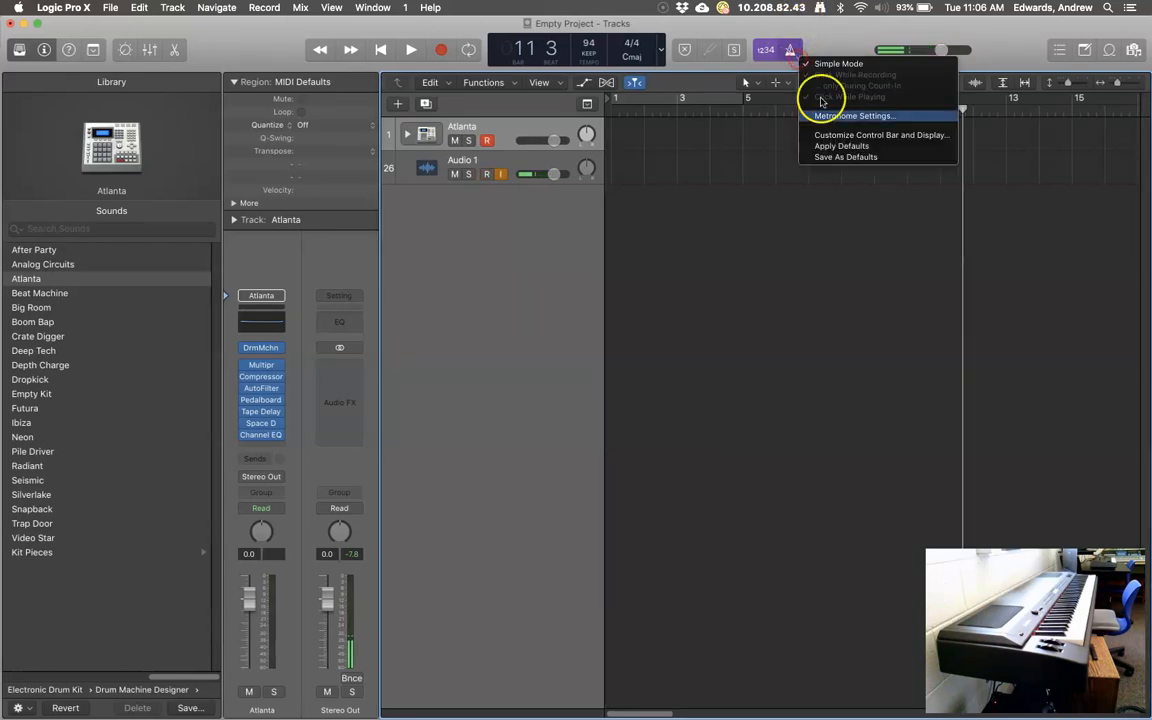
left_click(843, 113)
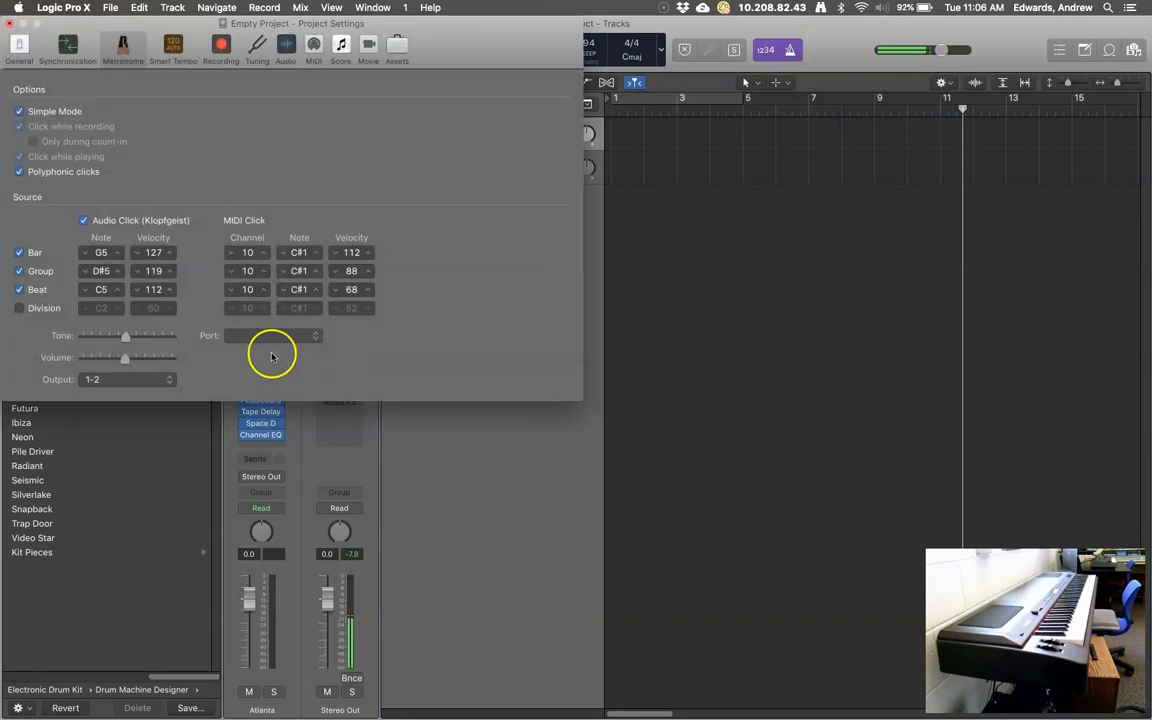
left_click(127, 338)
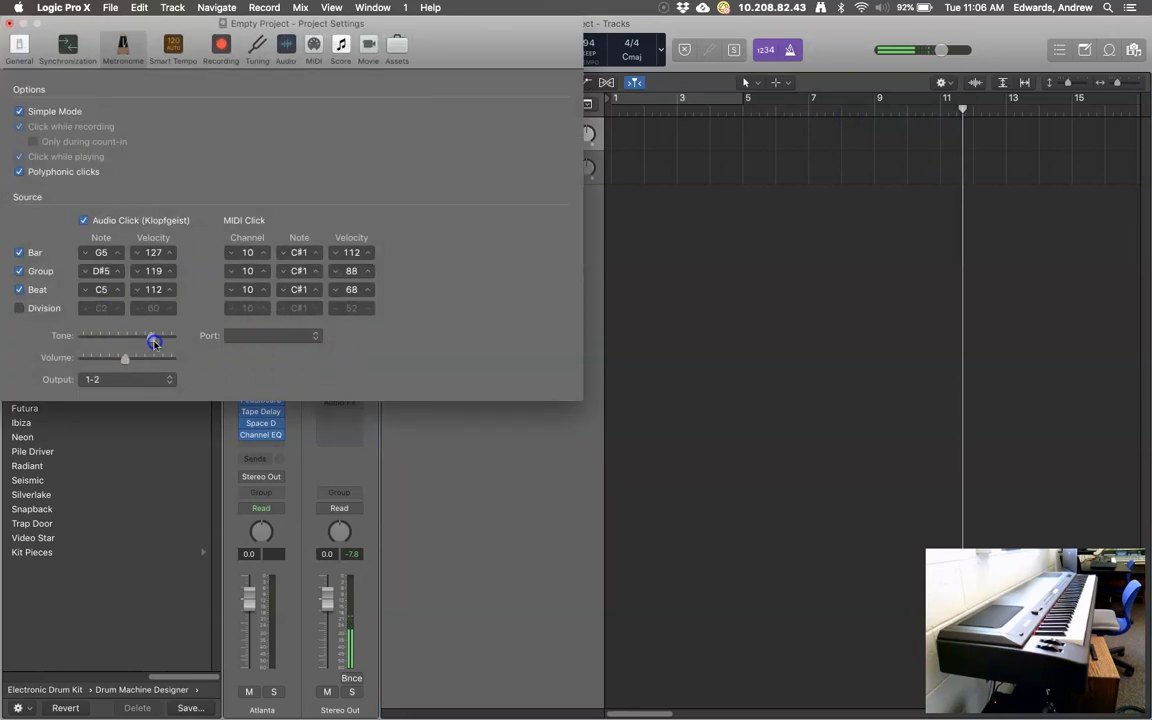
left_click(9, 22)
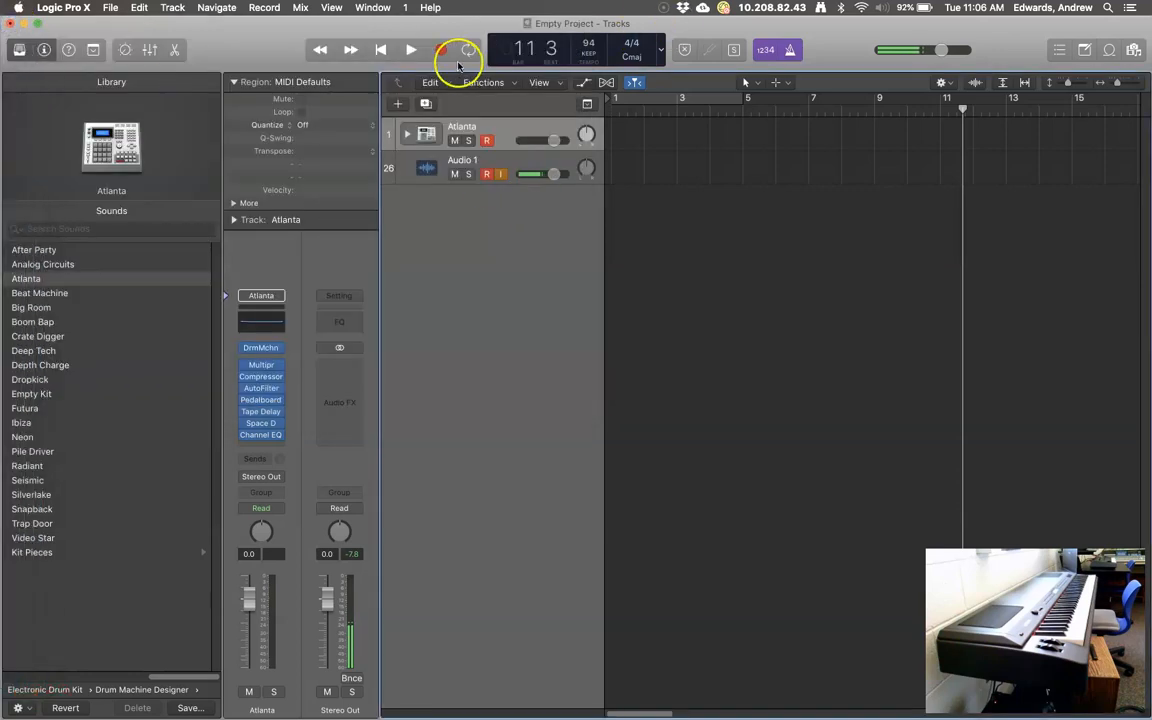
Play from bar 1 to check, return to bar 1, and start recording the drum part.
left_click(381, 50)
left_click(409, 52)
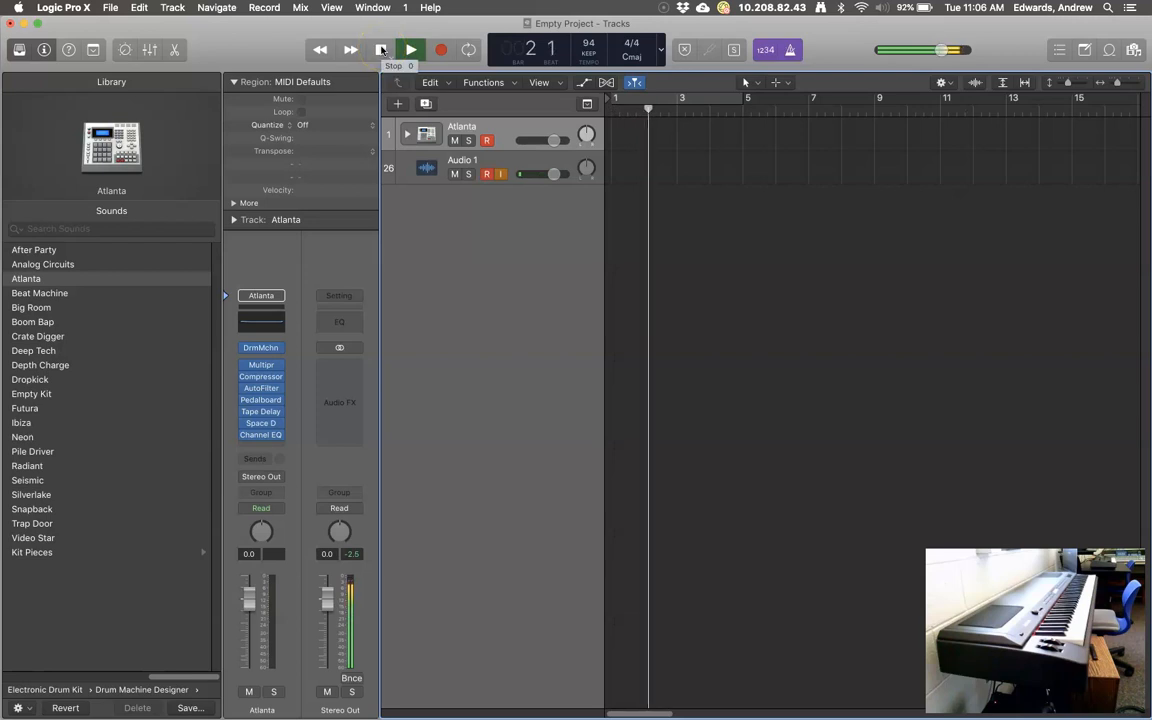
left_click(381, 50)
left_click(381, 50)
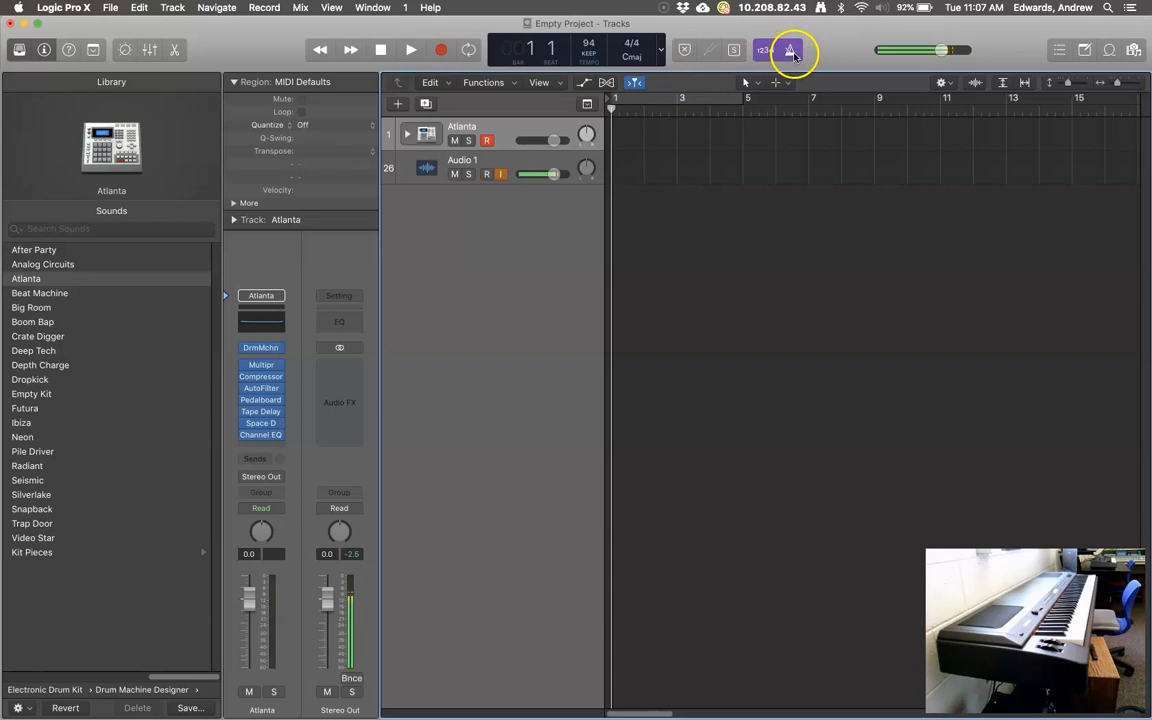
left_click(441, 49)
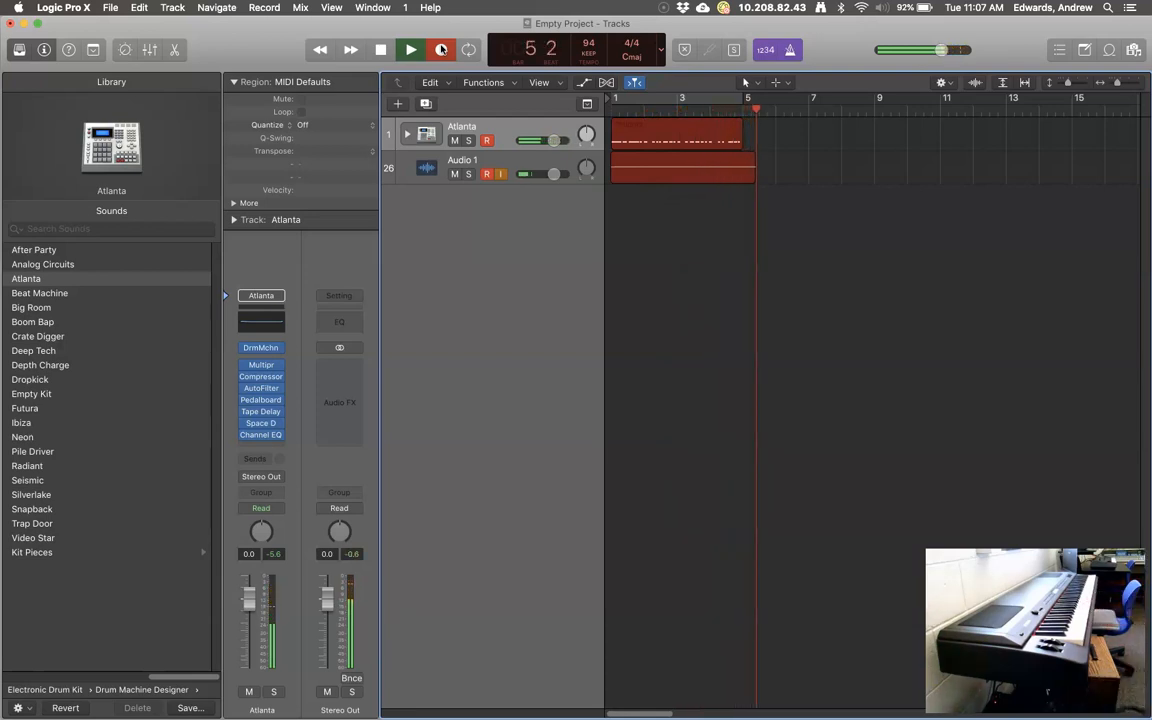
Stop recording and delete the unwanted Empty Project_1#01 audio region.
left_click(441, 49)
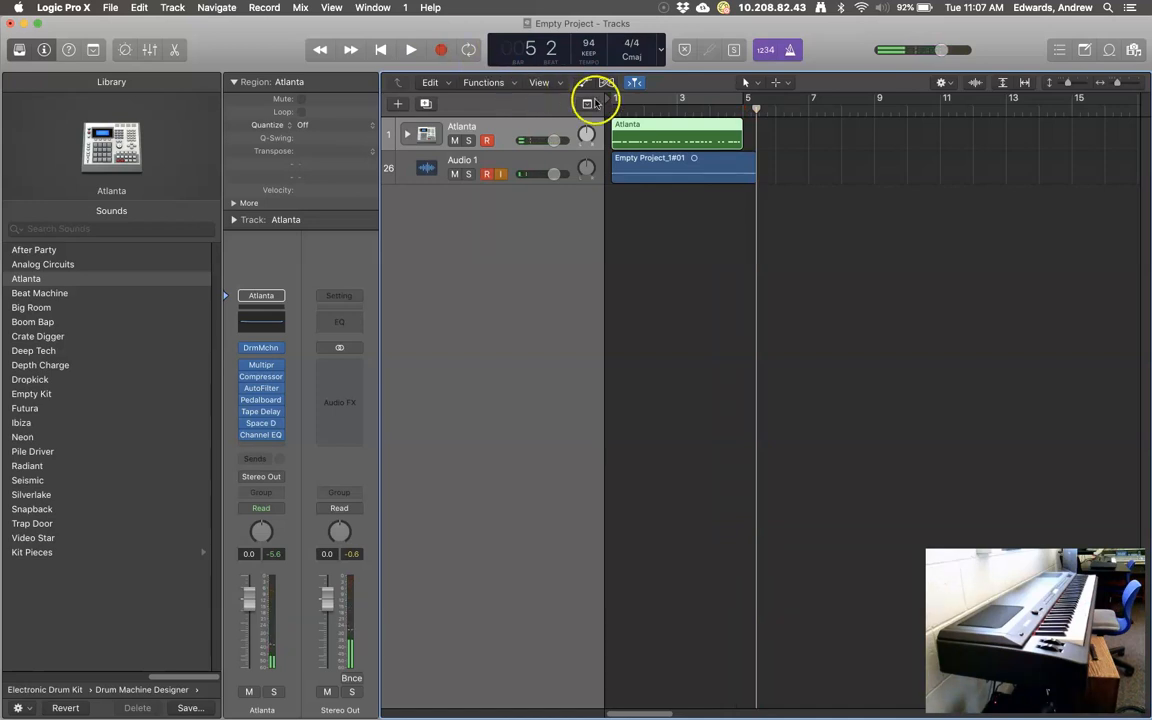
left_click(690, 170)
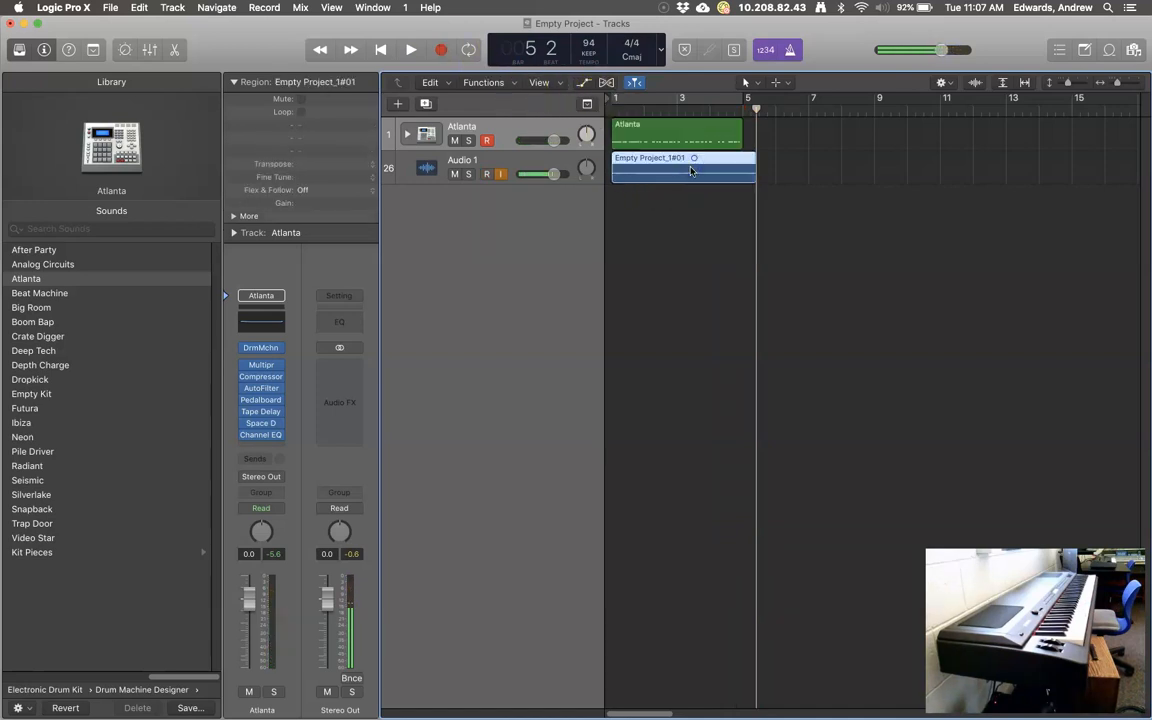
key("Delete")
left_click(692, 281)
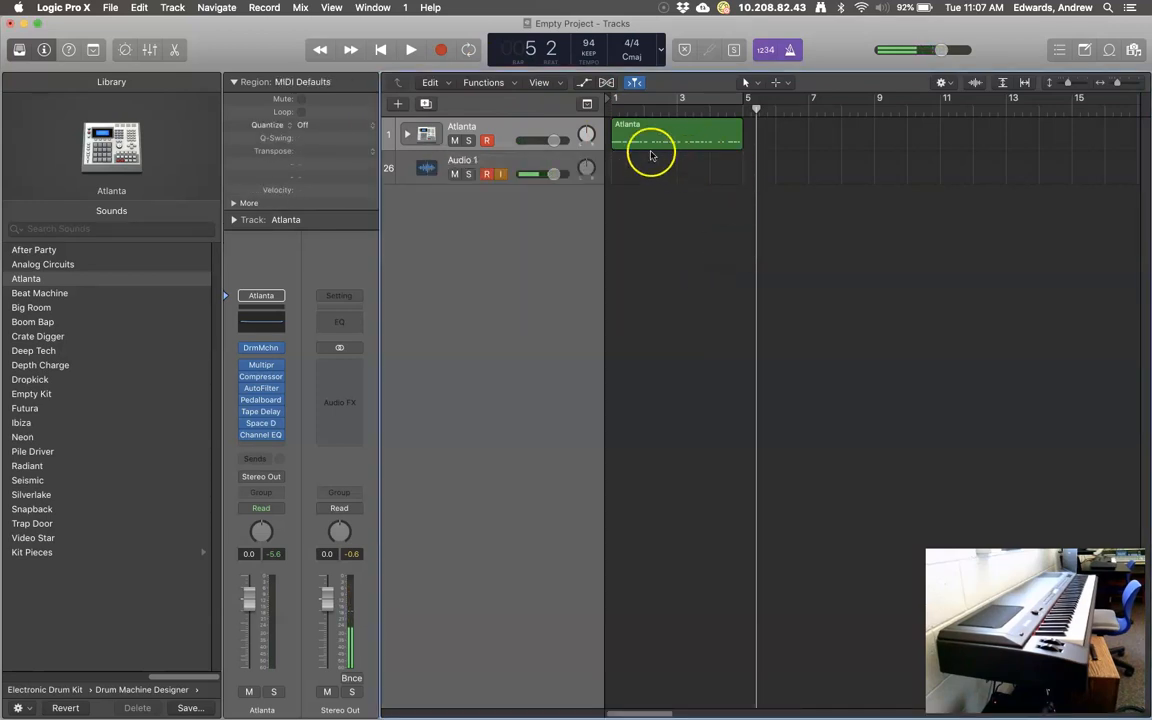
Open the Atlanta drum region in an enlarged Piano Roll.
left_click(655, 142)
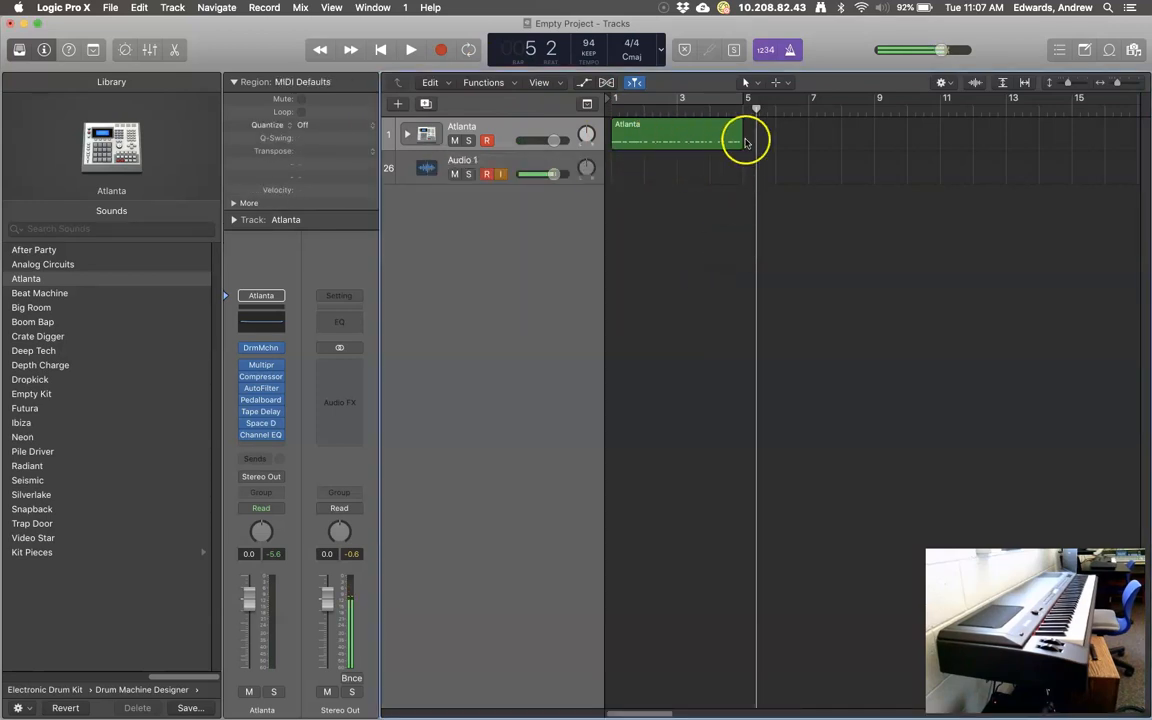
double_click(677, 136)
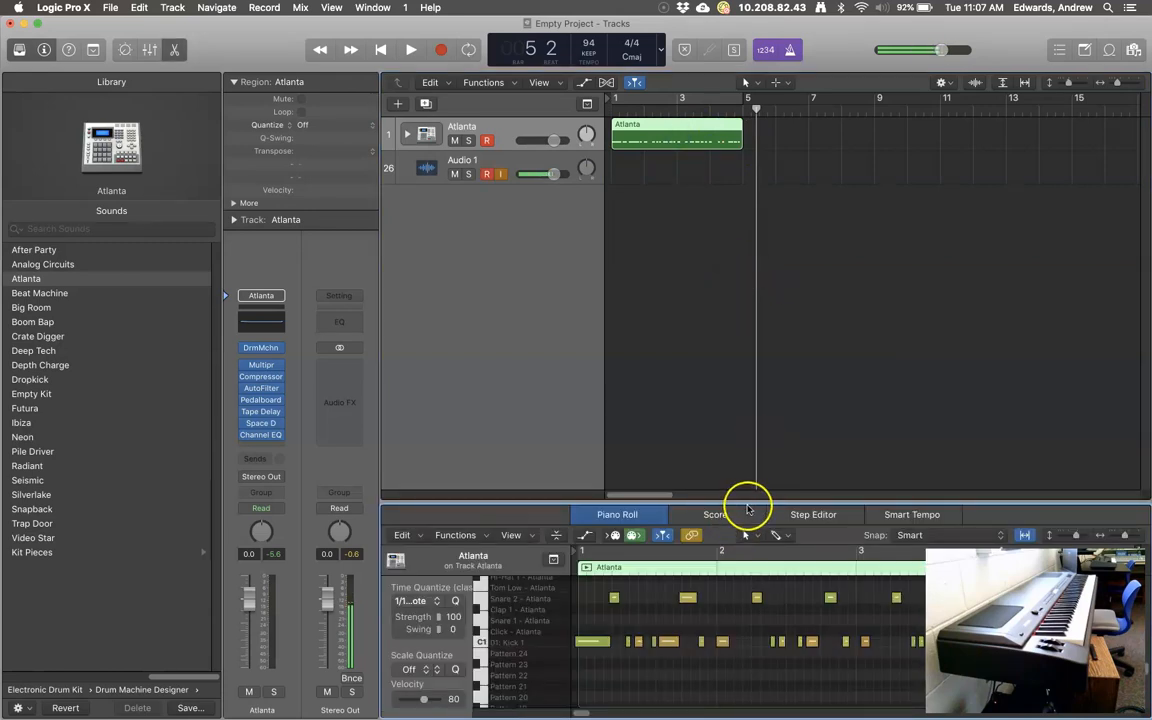
left_click_drag(749, 509, 733, 303)
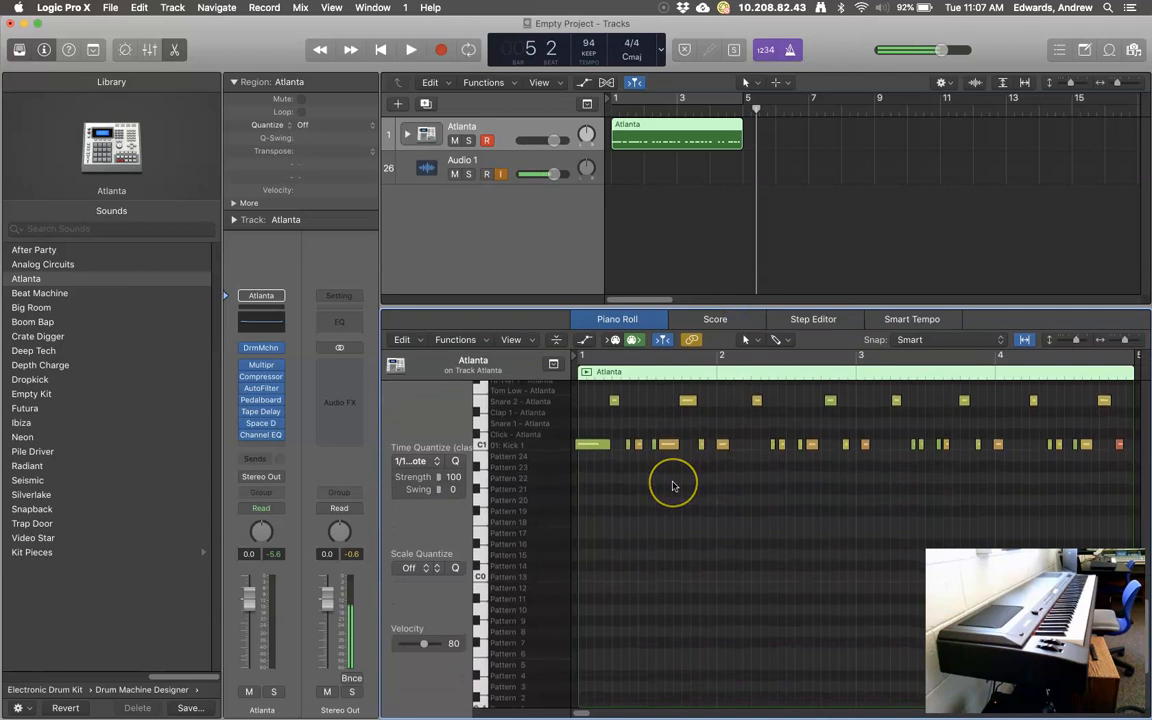
Select all 32 Atlanta drum notes and time-quantize them to the grid at 100 strength.
scroll(673, 486, "up", 4)
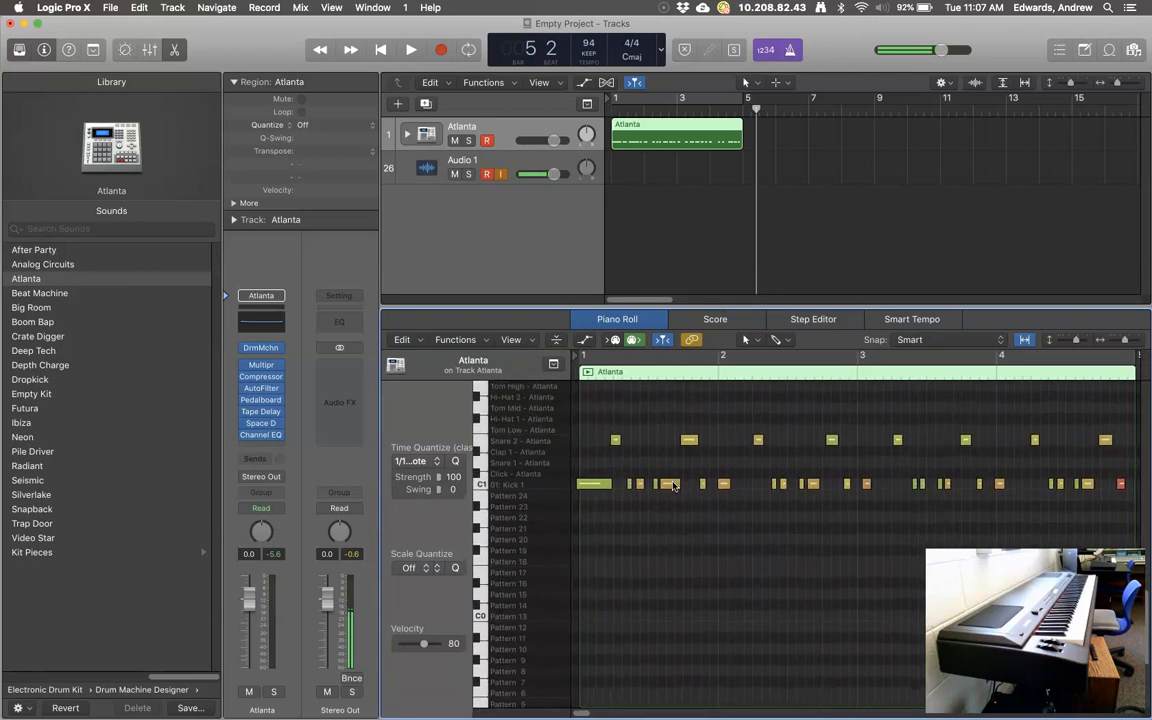
left_click(481, 484)
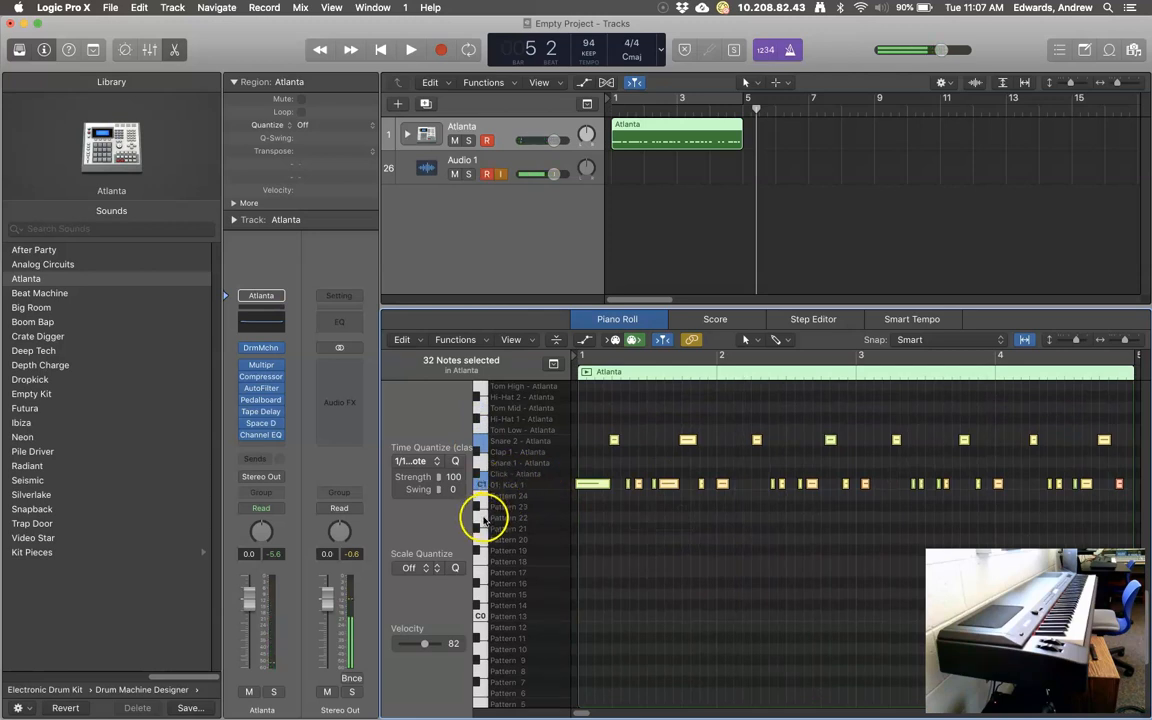
left_click_drag(484, 518, 485, 431)
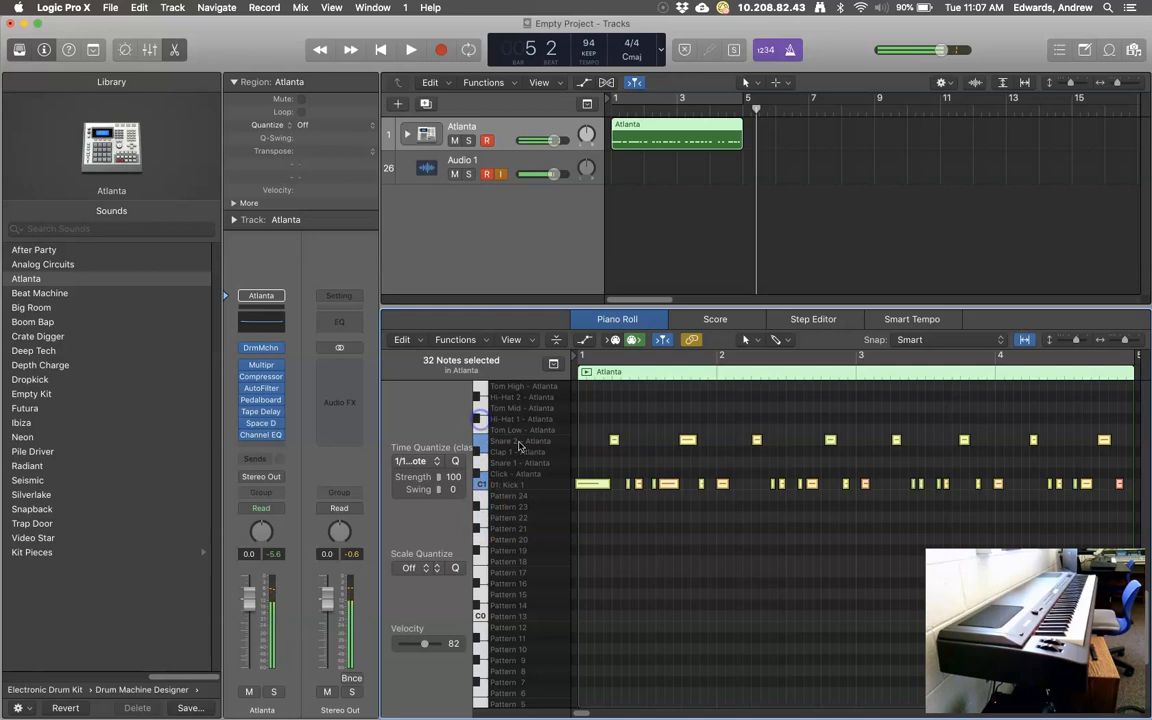
left_click(656, 565)
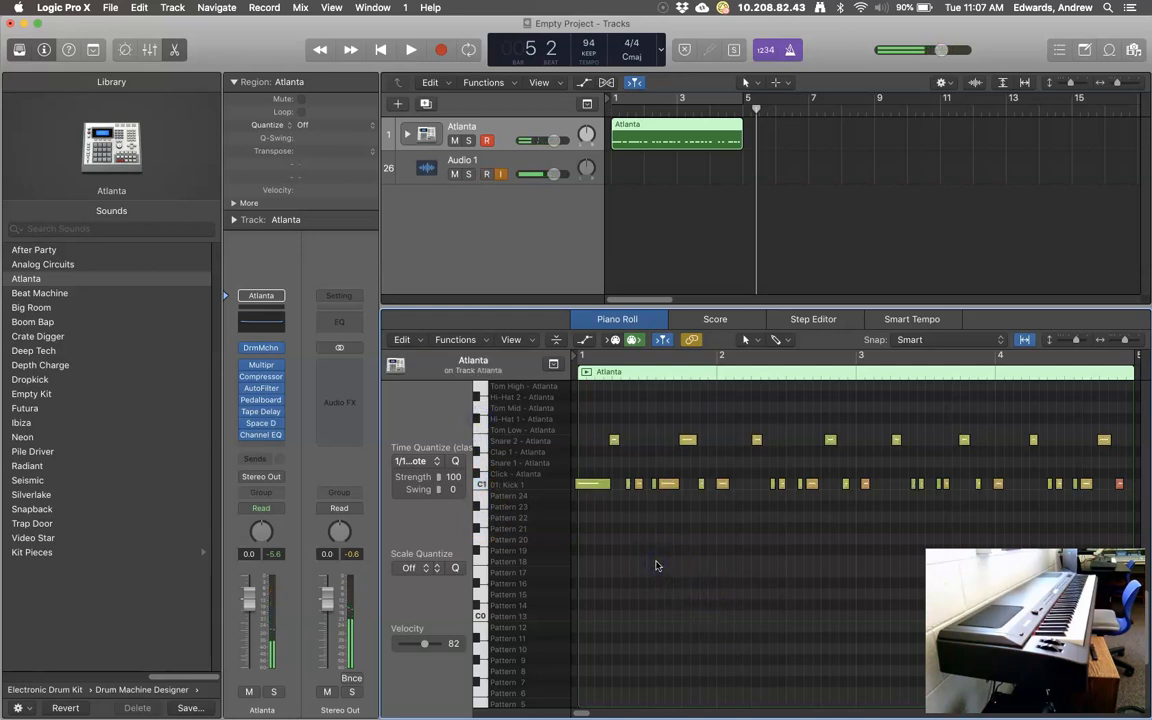
key("super+a")
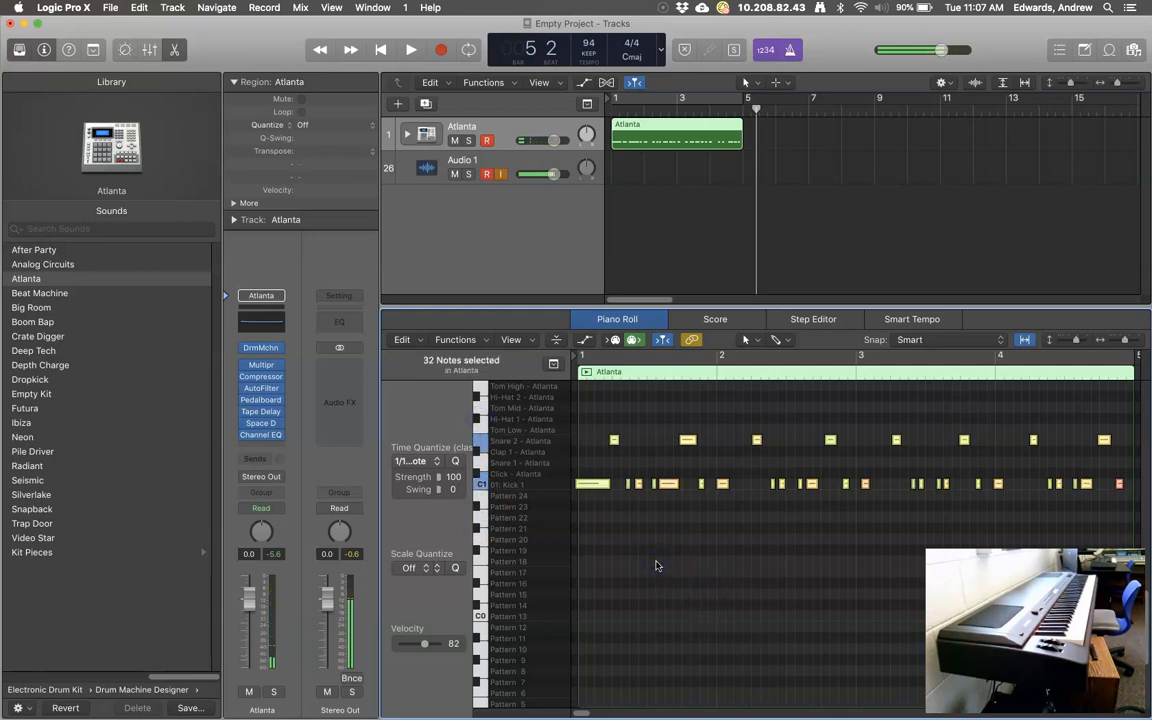
left_click(455, 461)
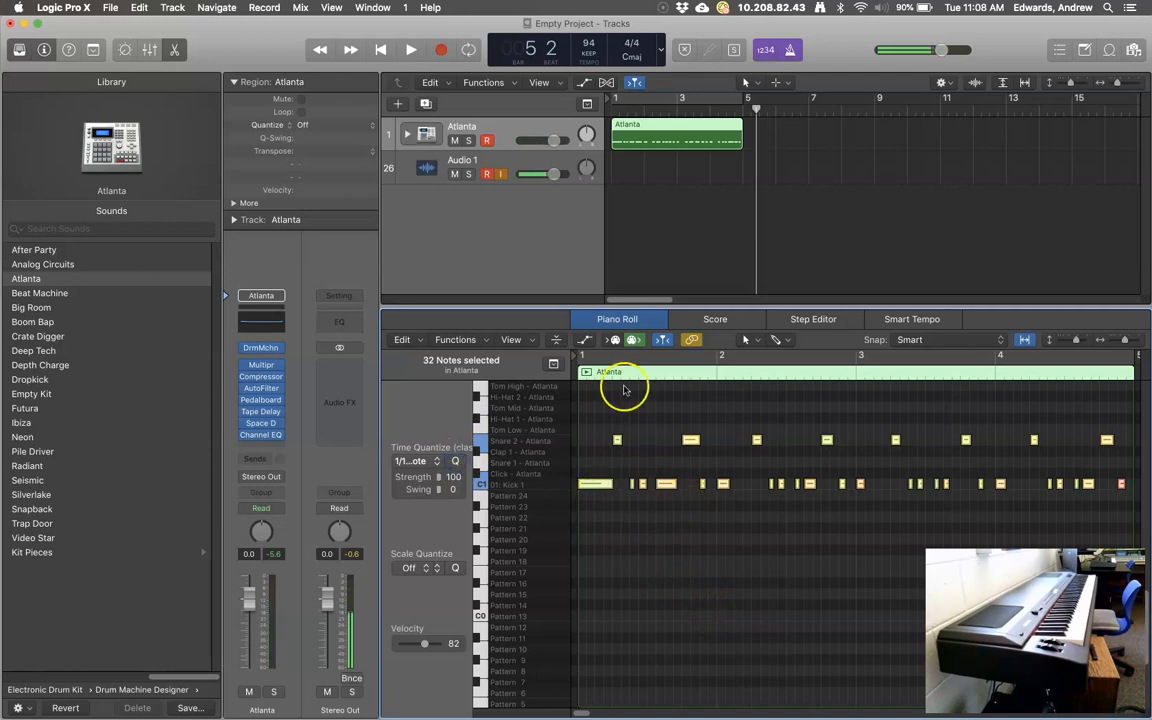
left_click(380, 50)
left_click(411, 50)
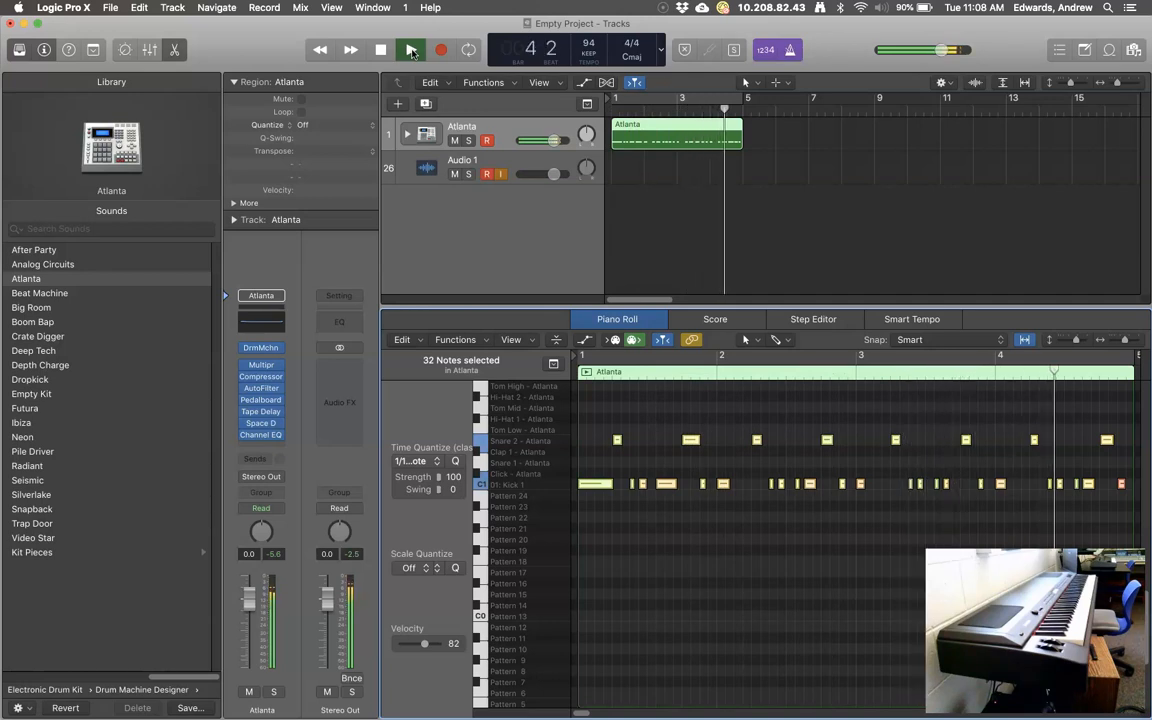
left_click(384, 50)
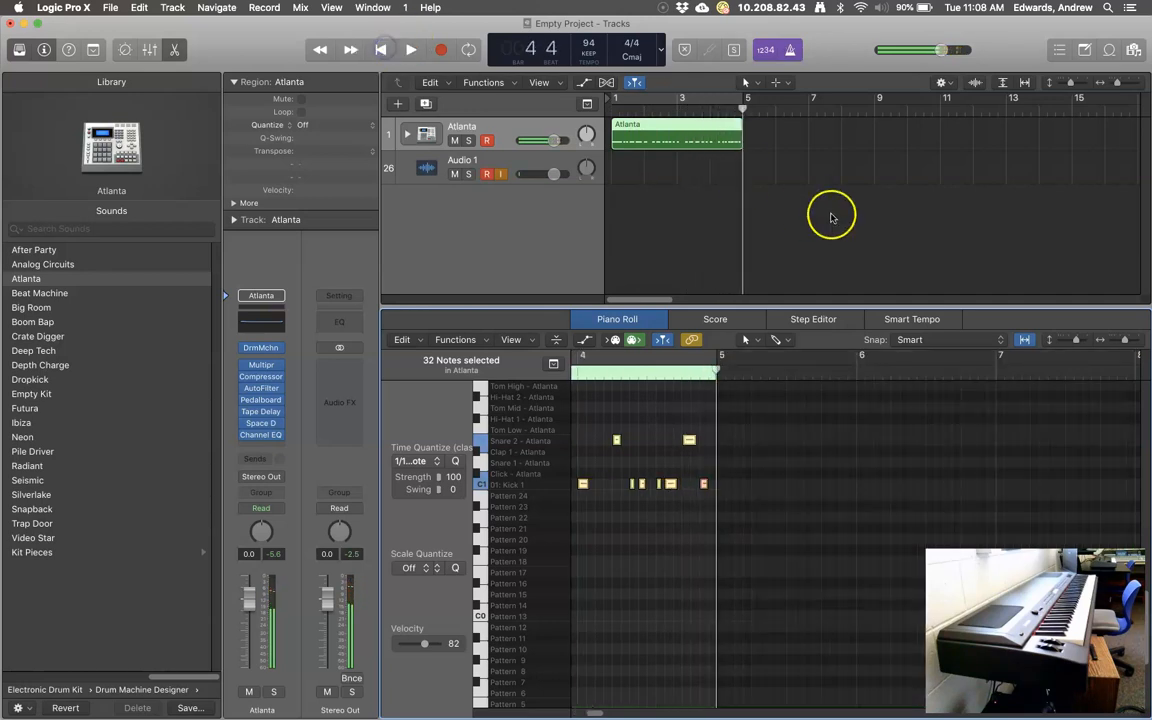
Duplicate the Atlanta track with its settings, select the new track, and set the playhead to bar 1.
left_click(428, 108)
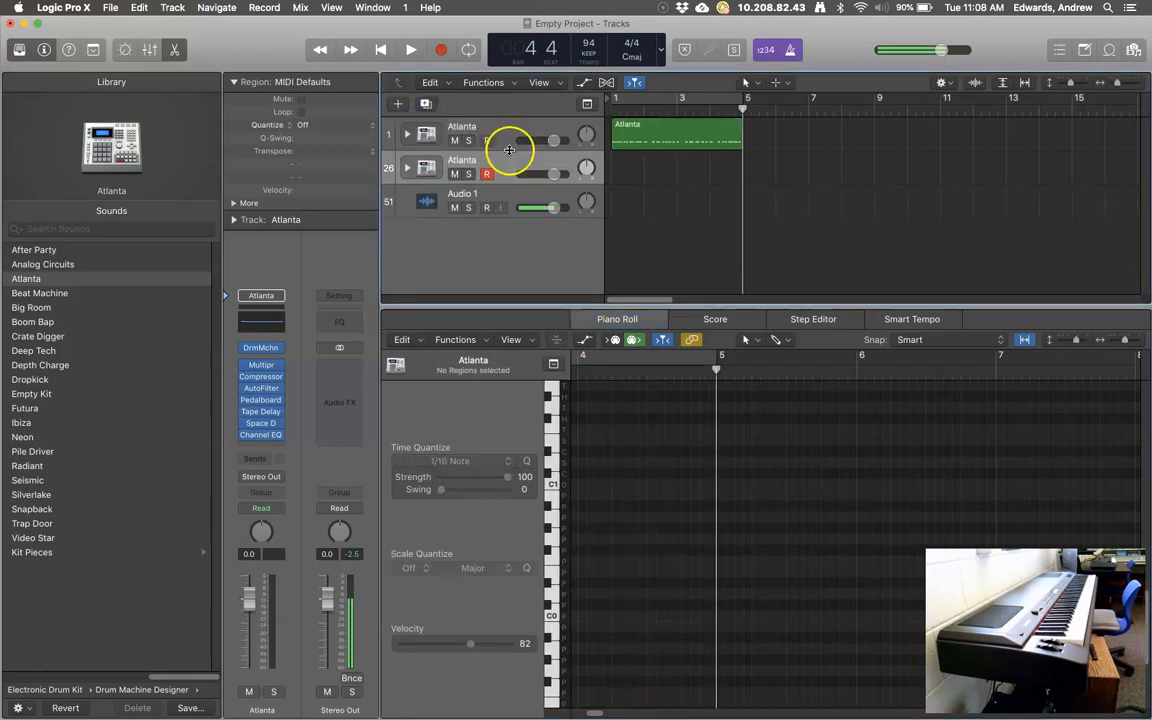
left_click(515, 166)
left_click(609, 106)
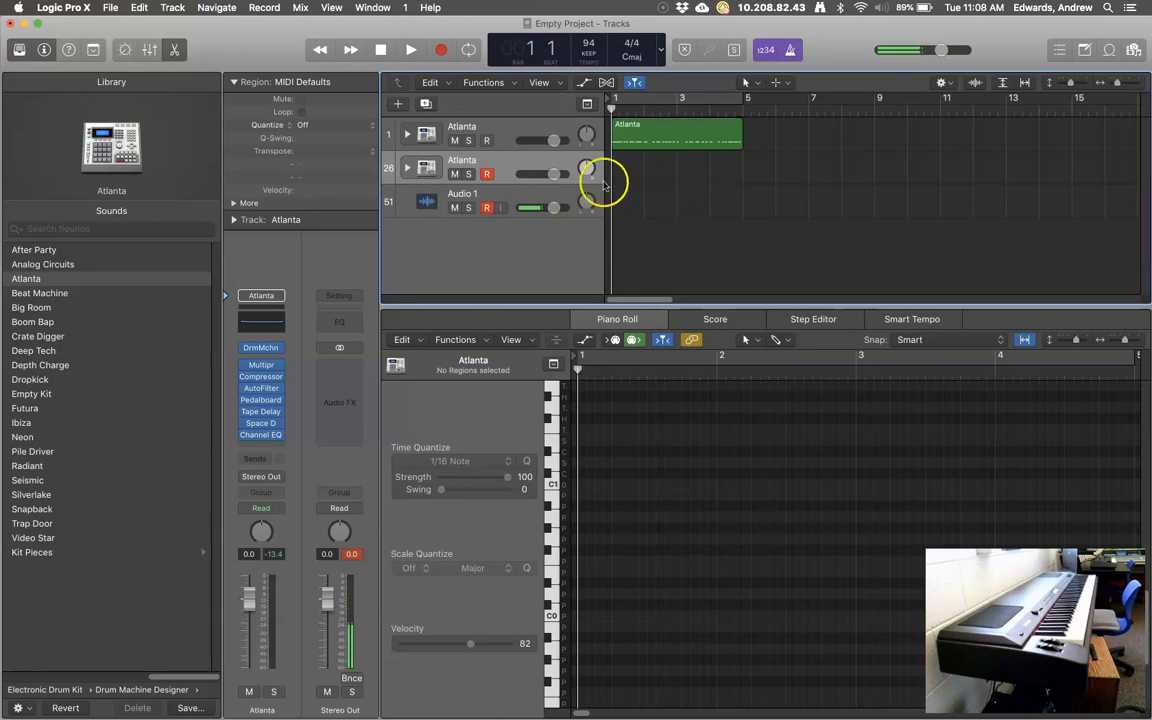
Show the toolbar, turn on Note Repeat, and move its expanded panel out of the editor.
left_click(94, 52)
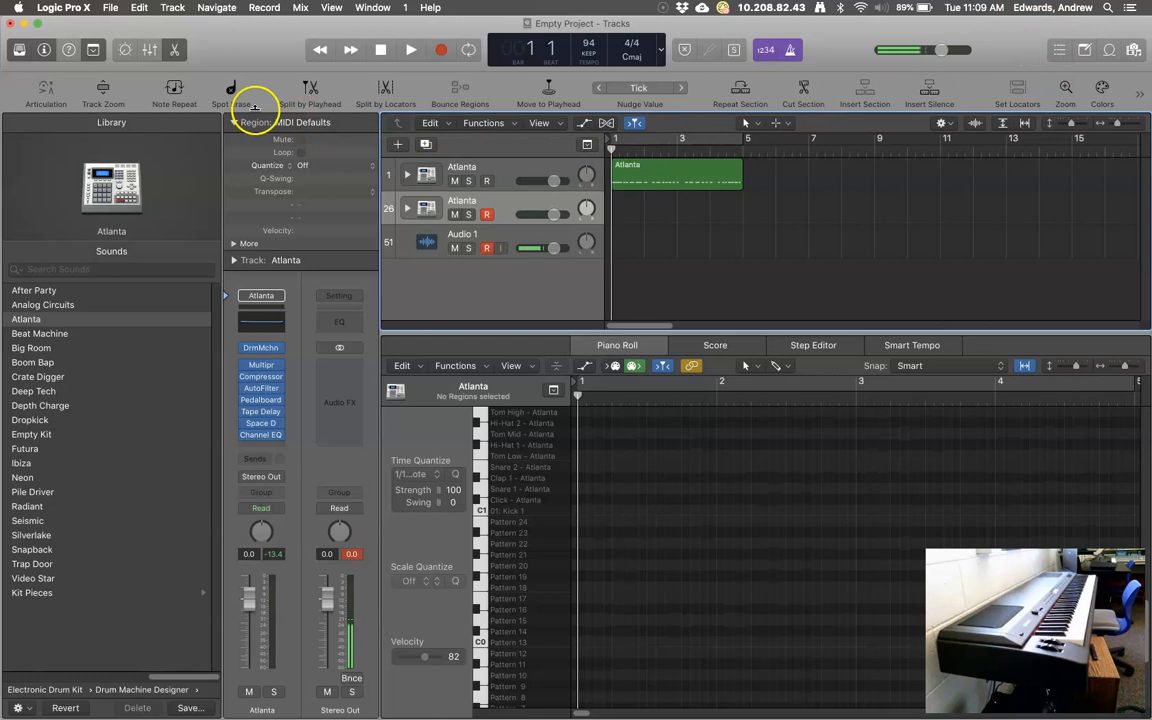
left_click(174, 89)
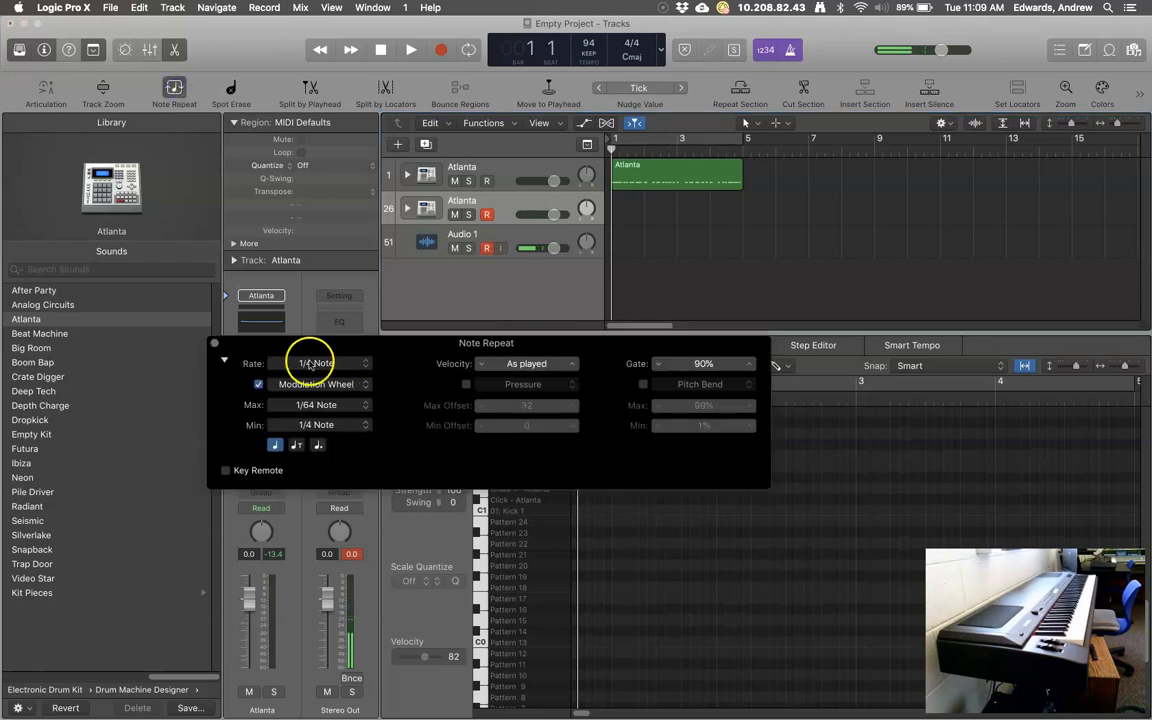
left_click(224, 359)
left_click_drag(316, 345, 299, 190)
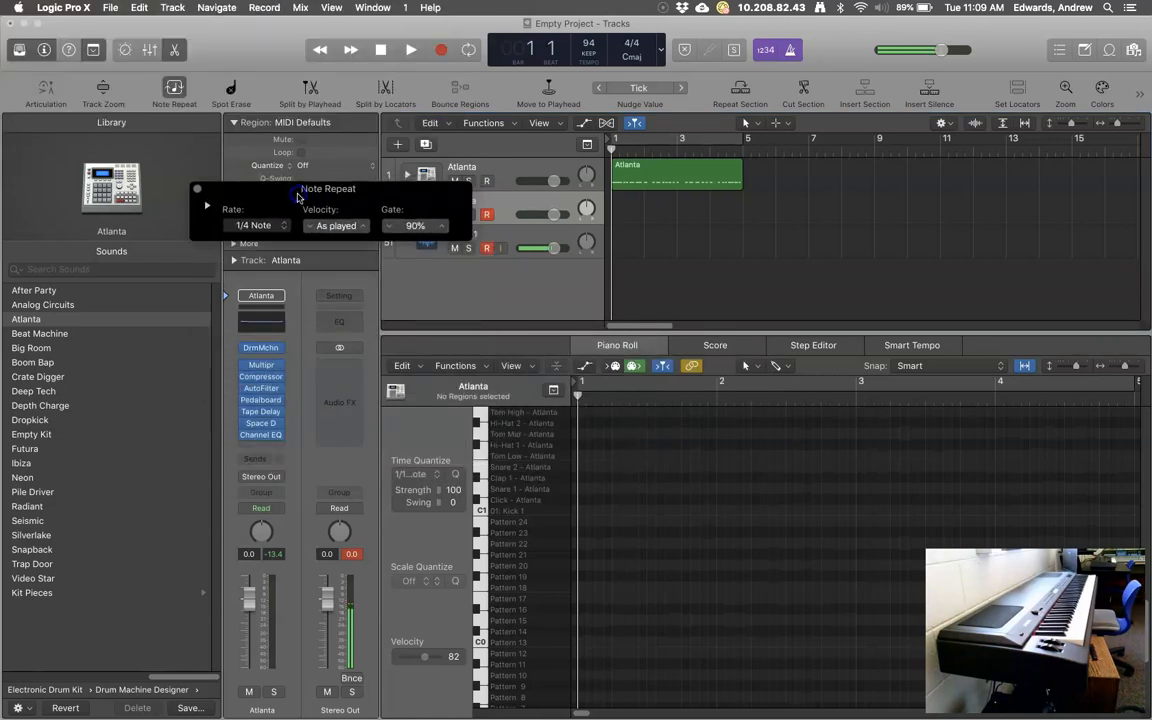
left_click(207, 207)
Set Note Repeat to modulation-wheel control, minimum 1/4 Note, maximum 1/64 Note.
left_click(241, 232)
left_click(241, 232)
left_click(241, 231)
left_click(241, 231)
left_click(319, 273)
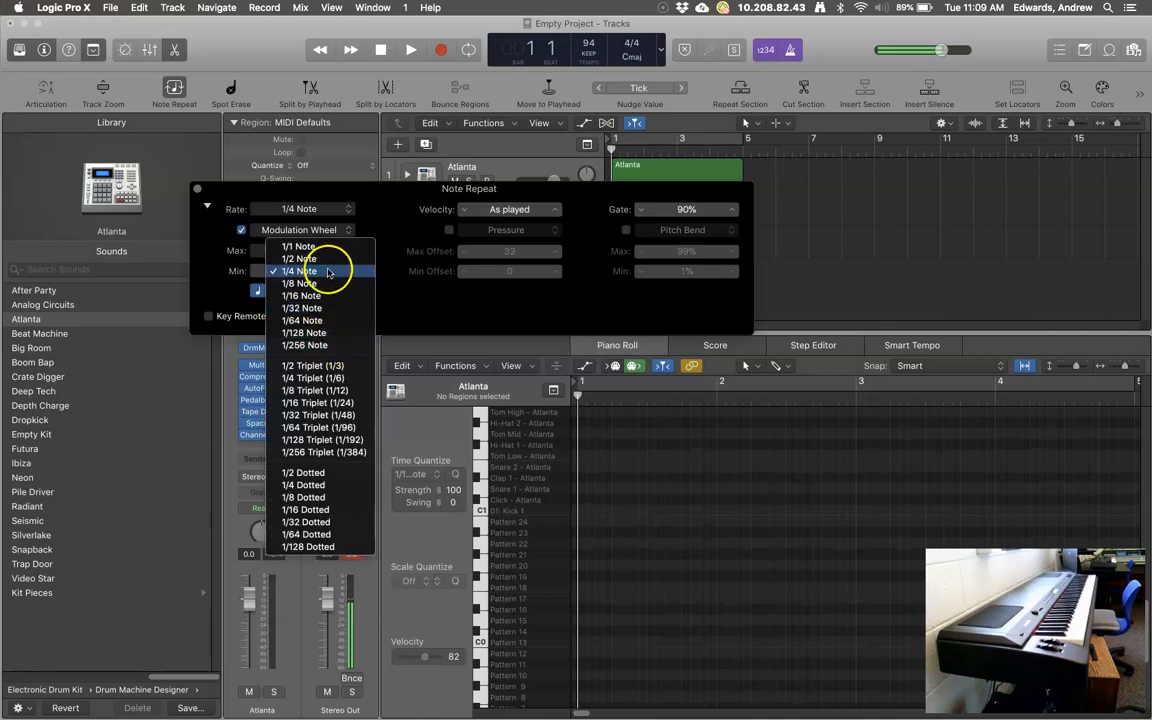
left_click(328, 272)
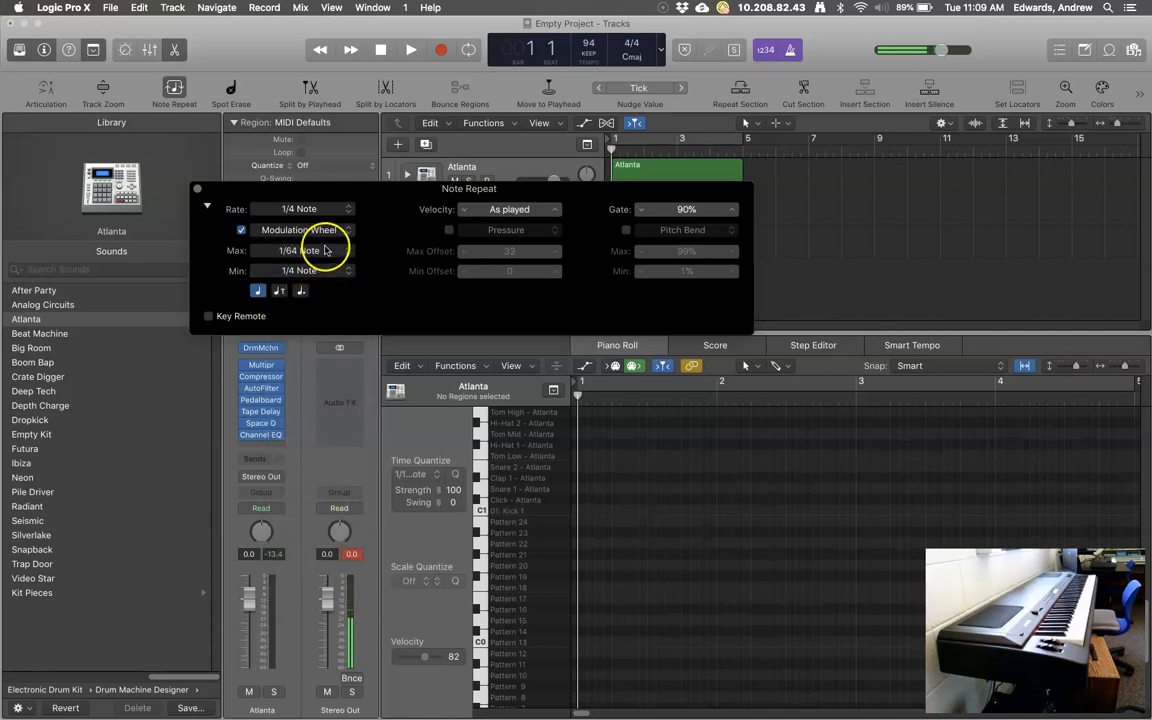
left_click(329, 254)
left_click(335, 273)
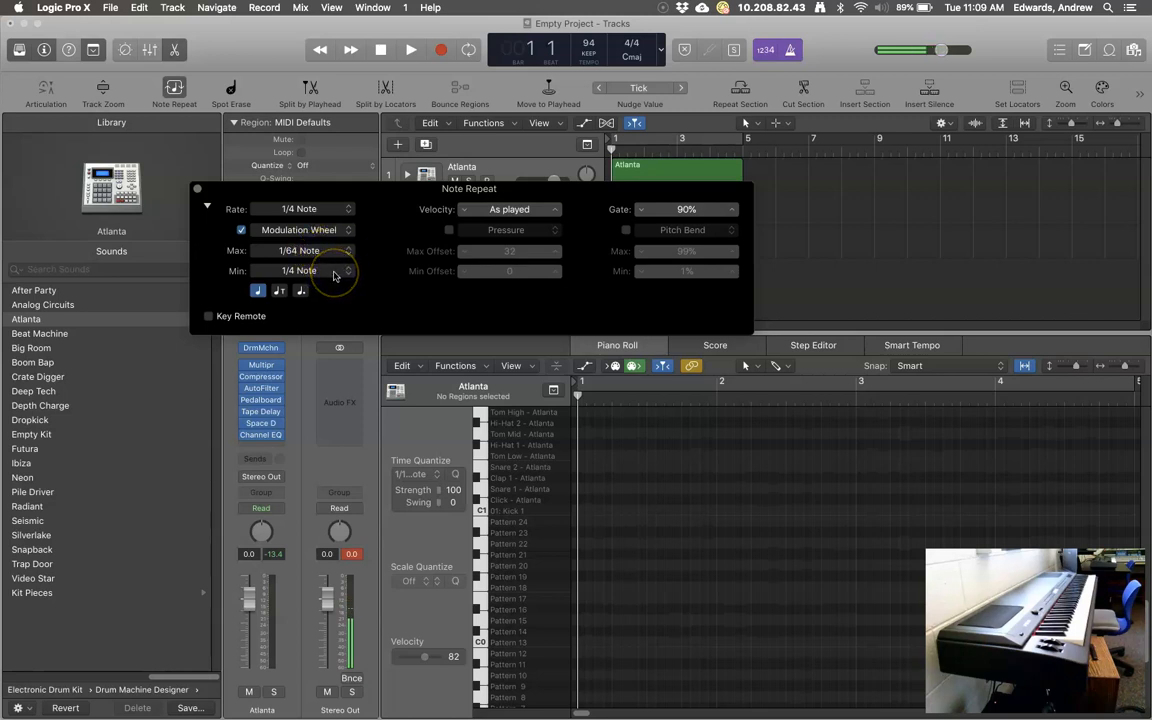
Bring the Note Repeat rate to 1/8 Note with the modulation wheel.
left_click(336, 278)
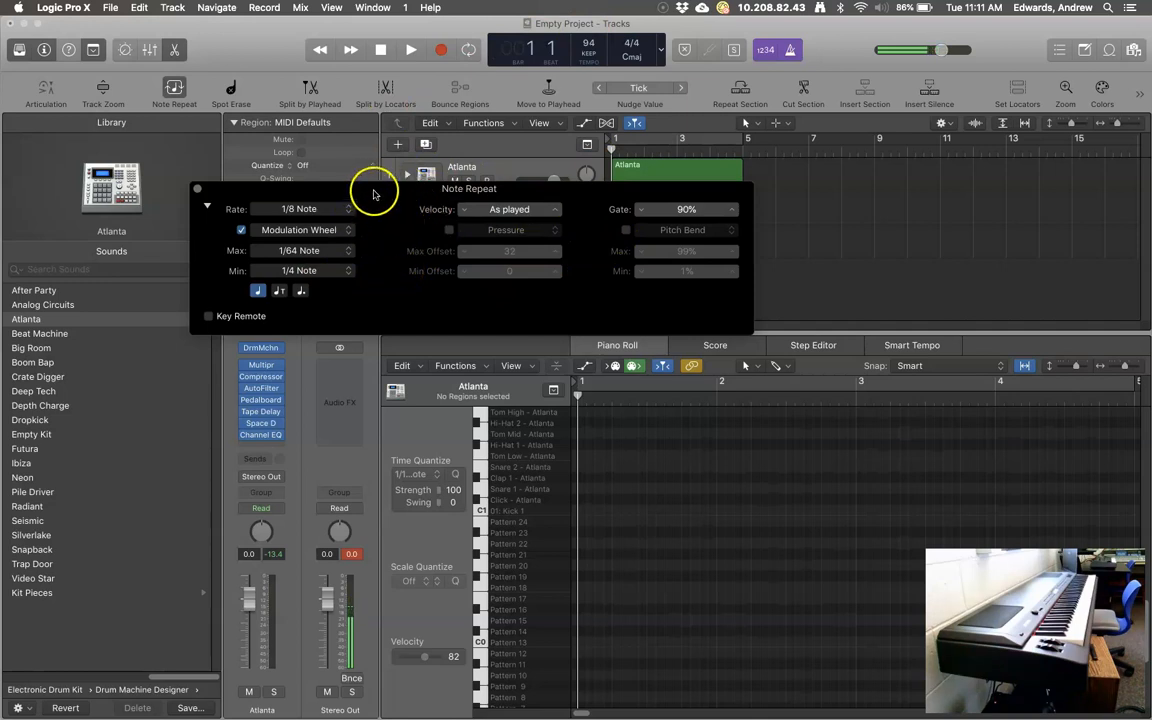
Move the Note Repeat panel aside and record repeated Hi-Hat 1 notes on the second Atlanta track.
left_click_drag(373, 192, 562, 286)
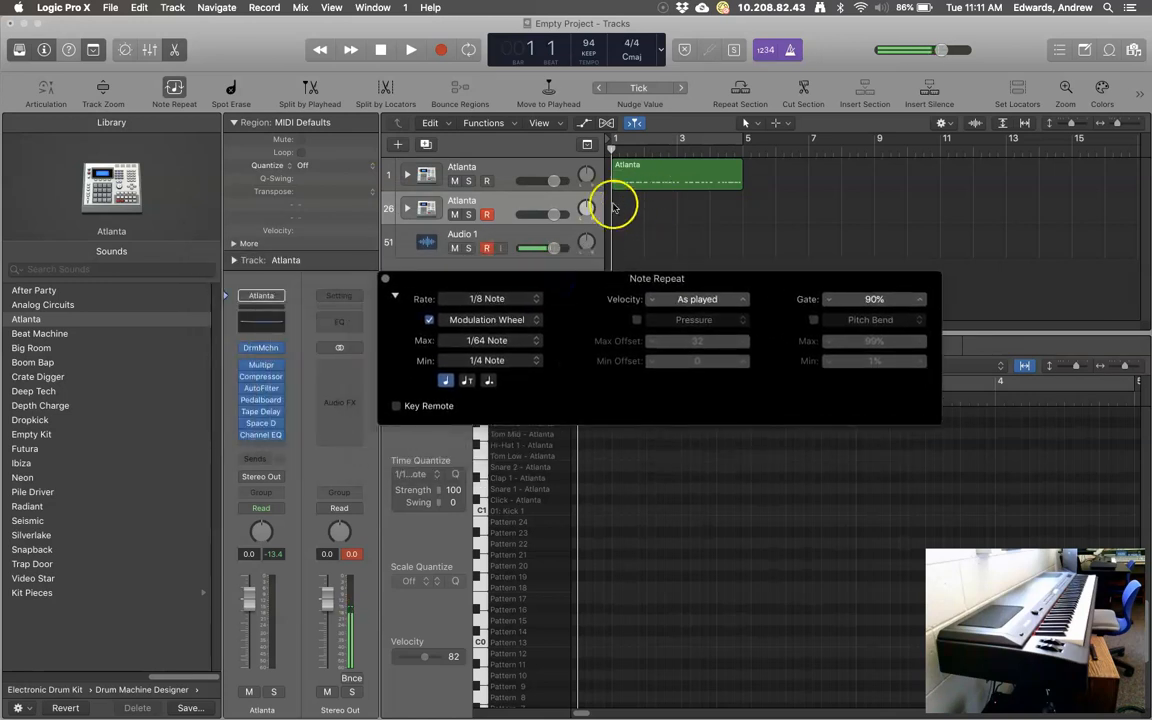
left_click(443, 51)
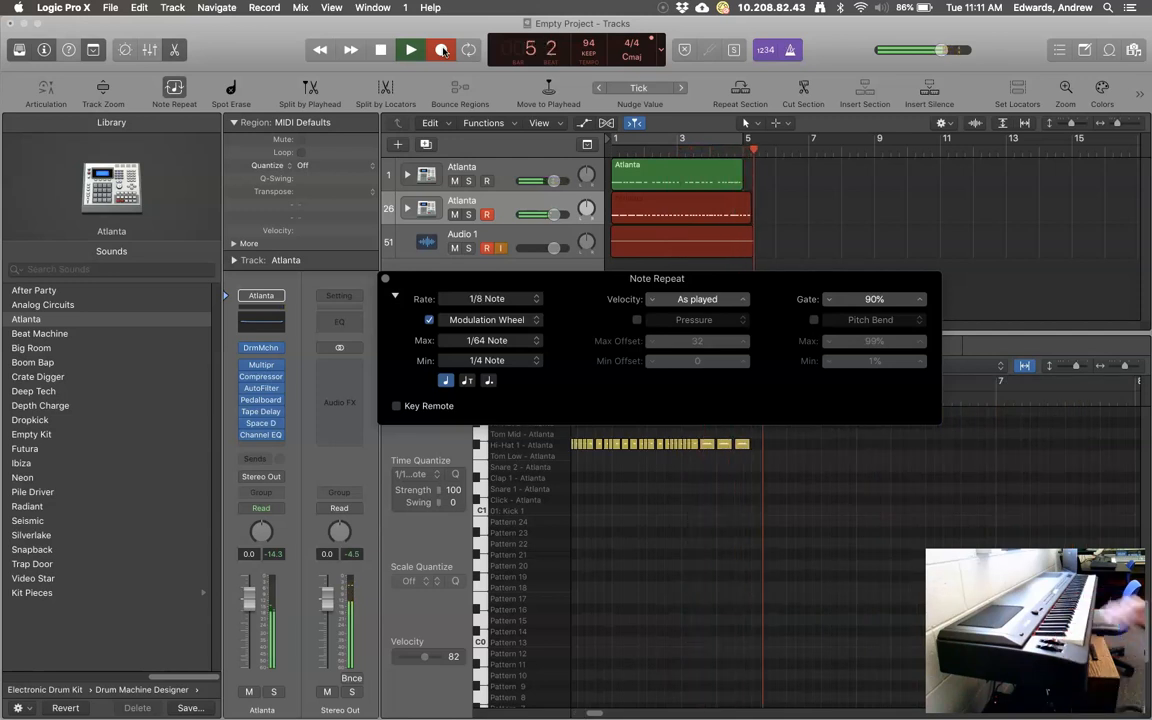
Stop recording, trim the hi-hat region to end at bar 5, and check a hi-hat note's velocity.
left_click(380, 49)
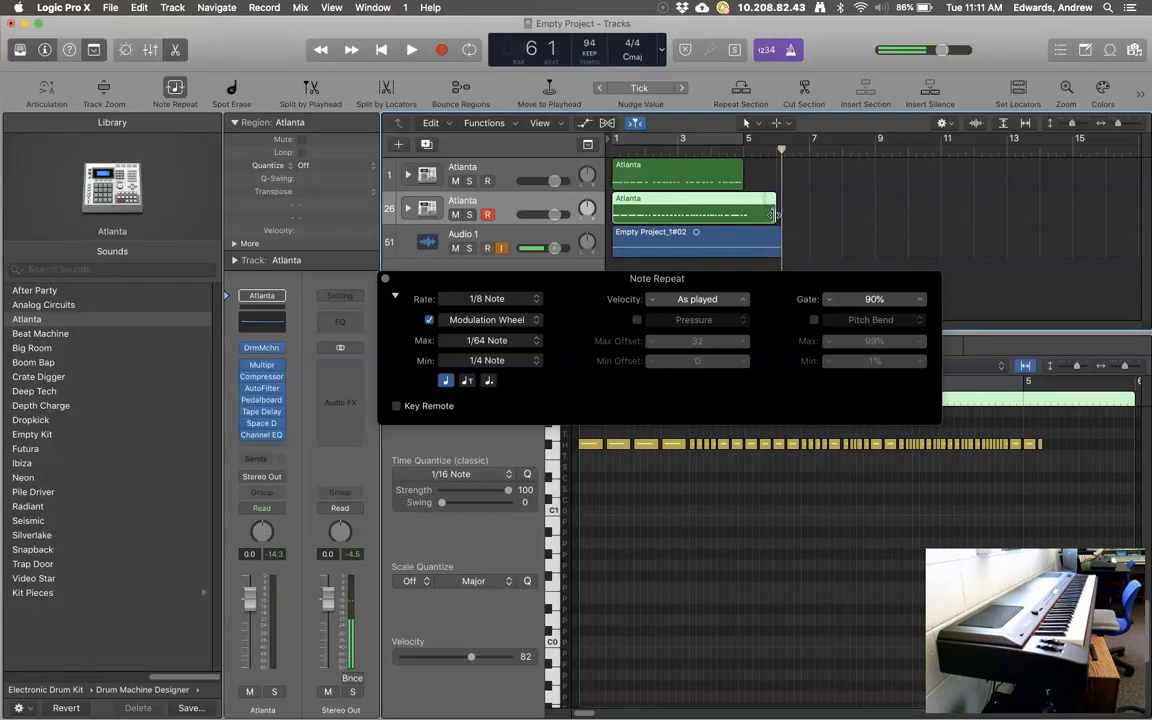
left_click_drag(779, 217, 745, 216)
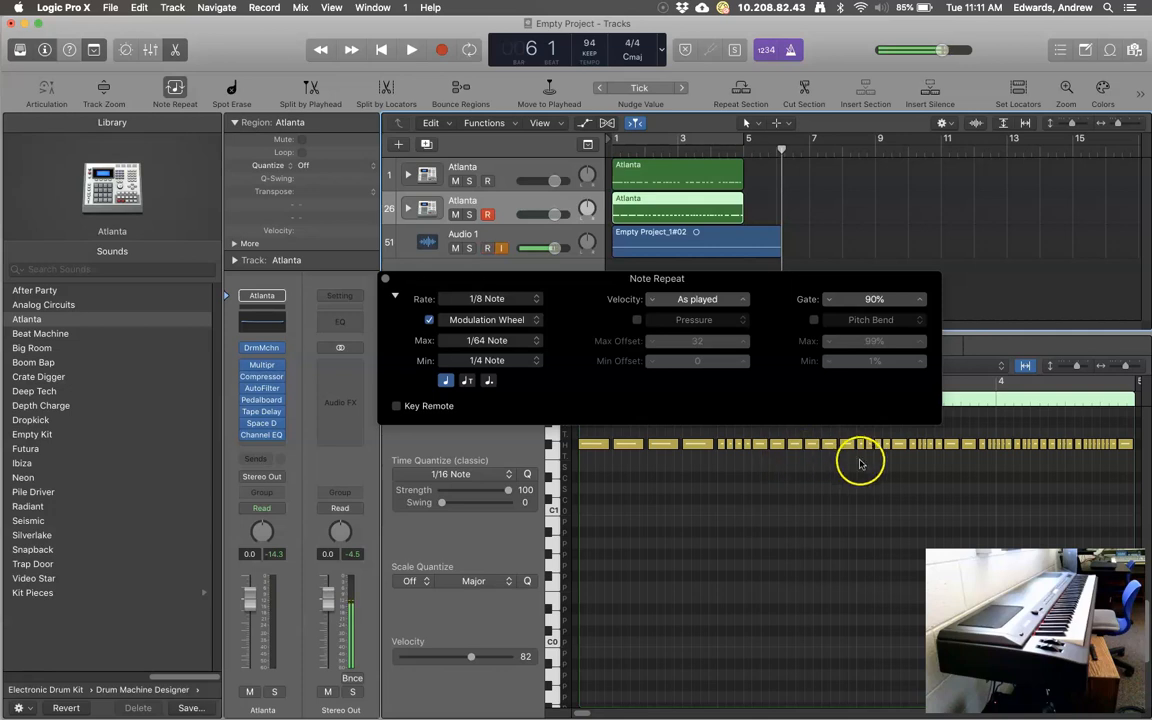
left_click(998, 446)
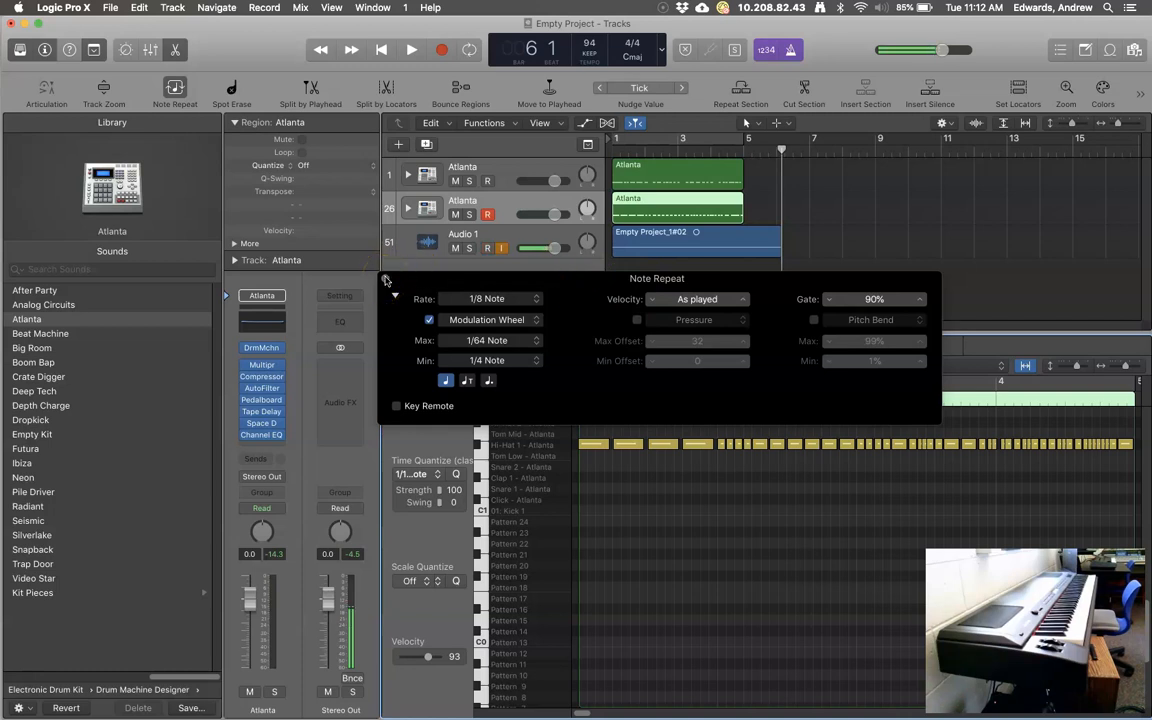
Close the Note Repeat settings and play both Atlanta regions together from the start.
left_click(386, 280)
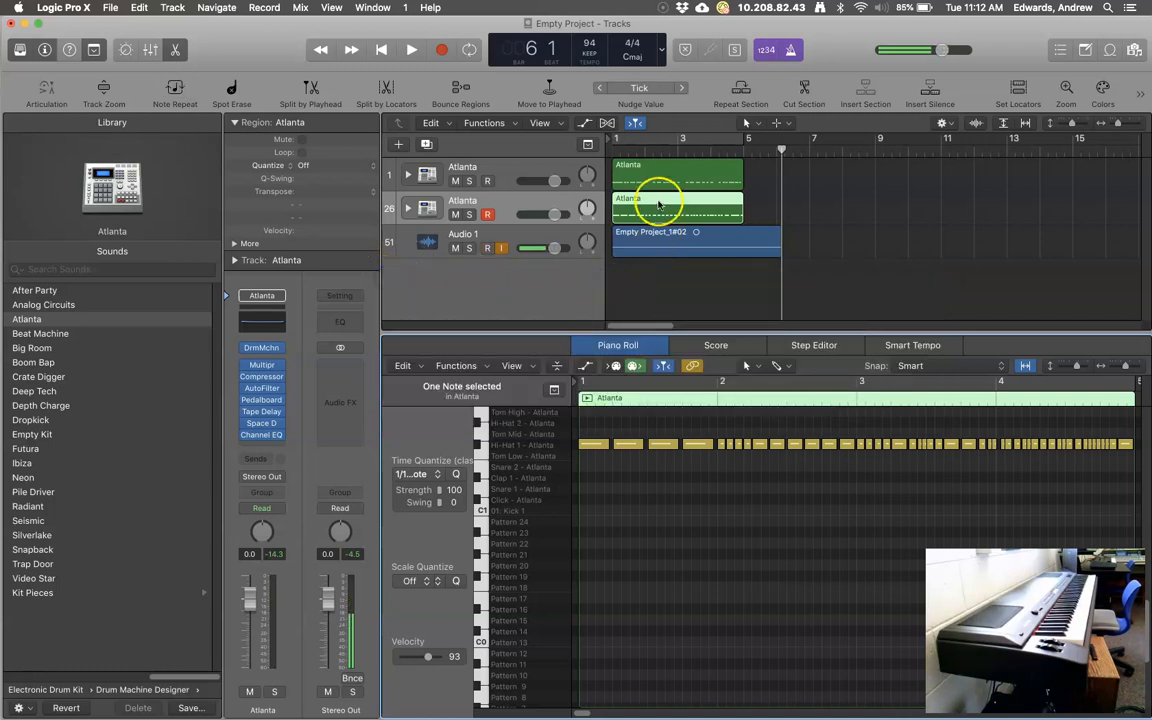
left_click(383, 49)
left_click(413, 49)
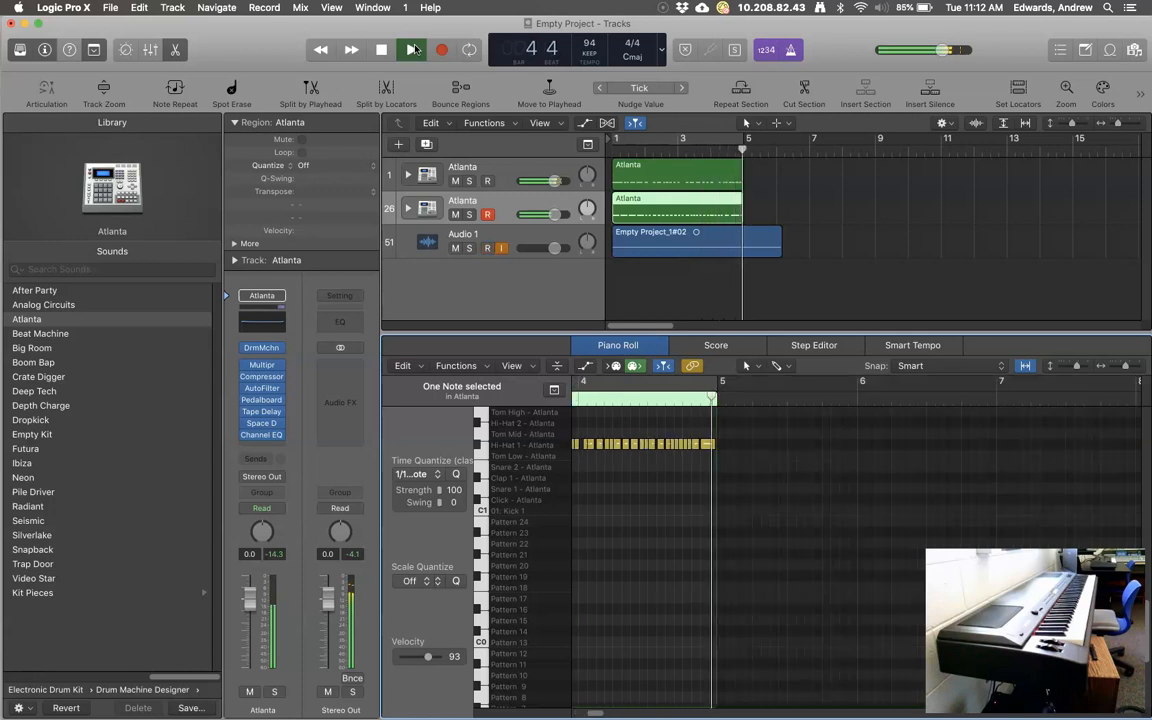
left_click(383, 50)
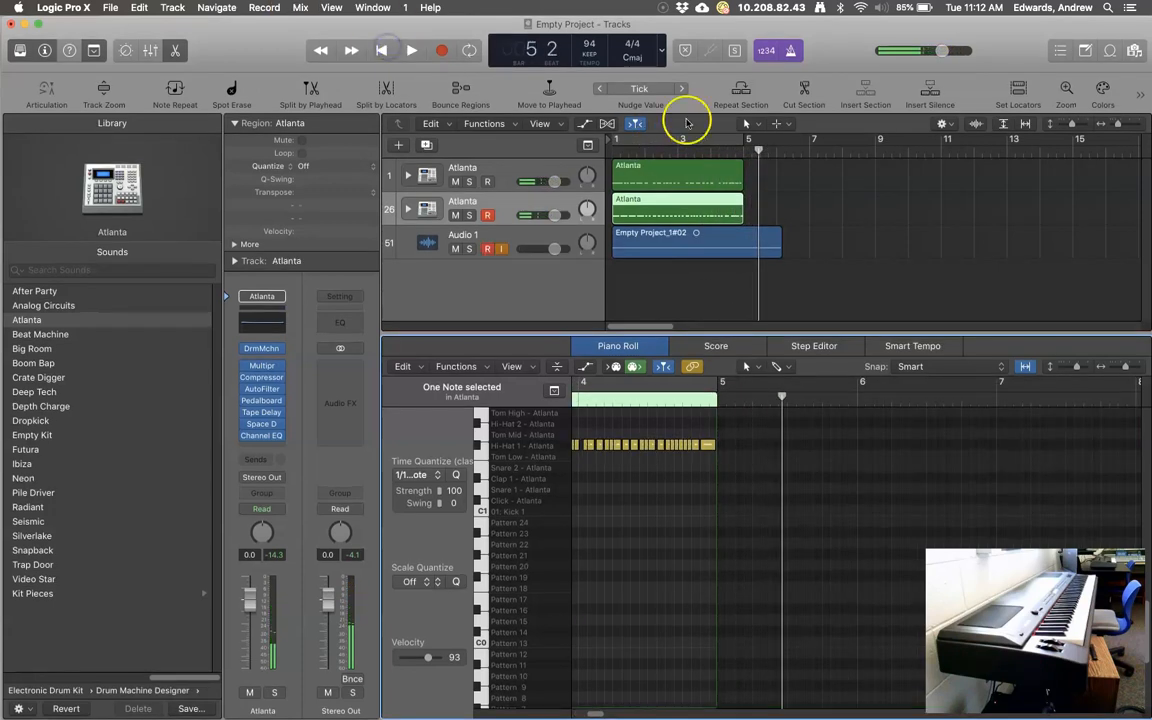